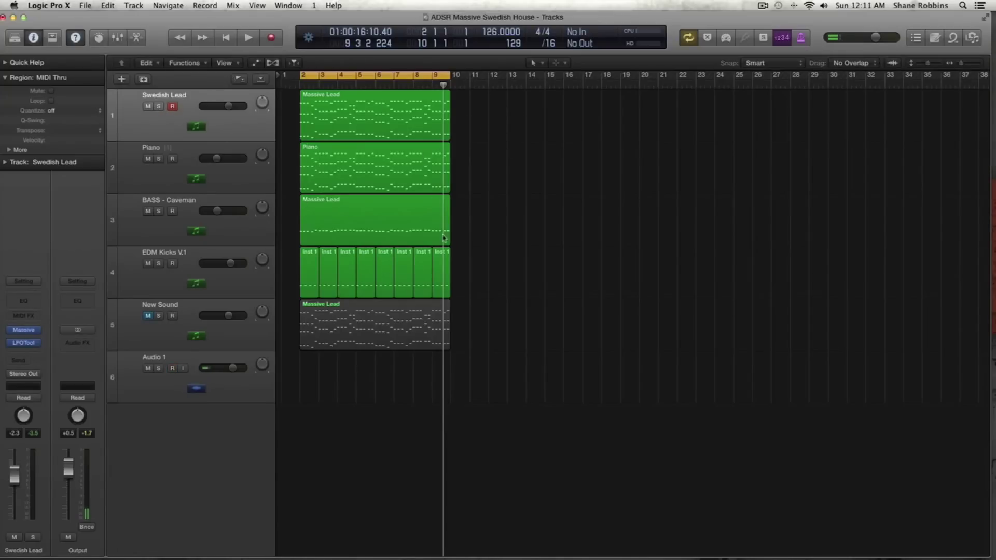
# Solo the Massive Lead region on the Swedish Lead track and play back its opening bar
pyautogui.click(321, 114)
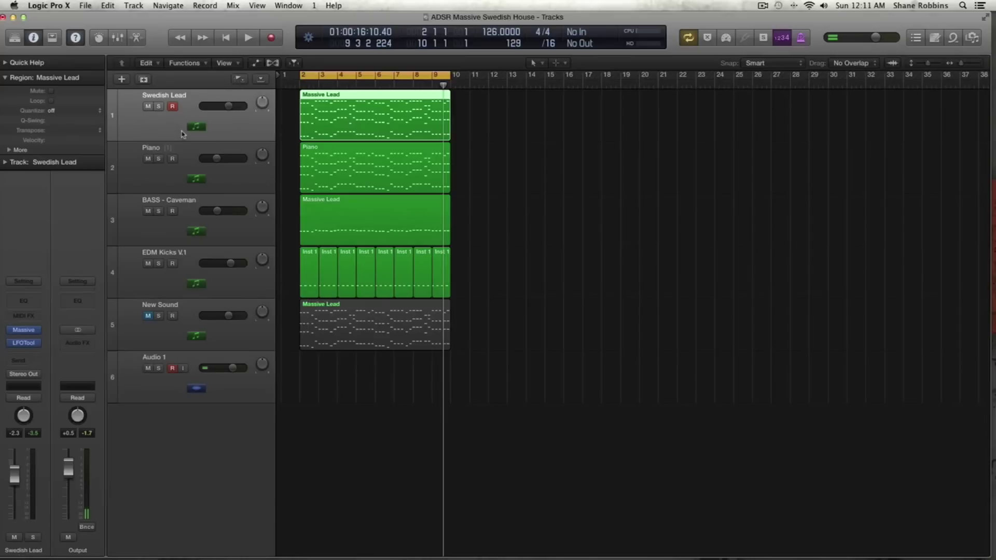
pyautogui.hotkey('ctrl', 's')
pyautogui.press('space')
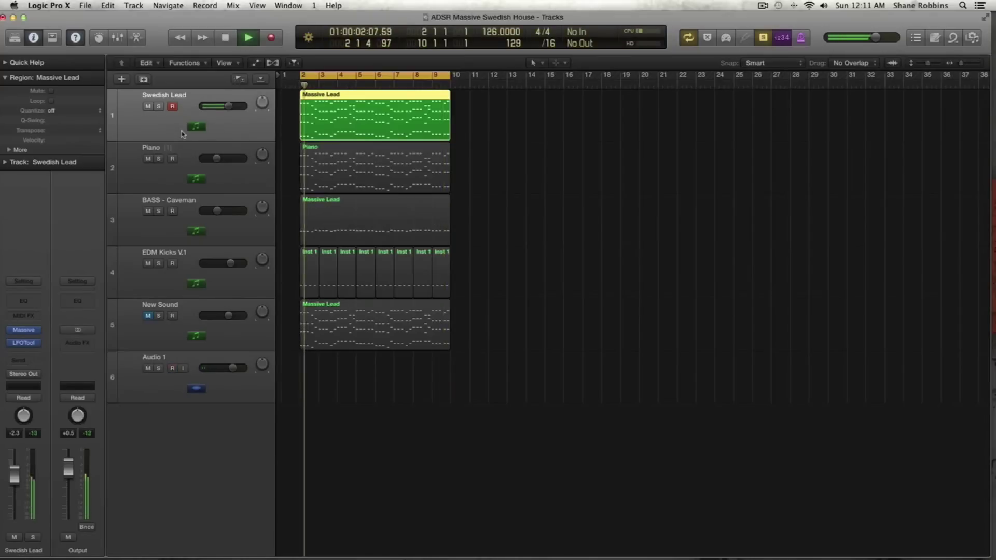
pyautogui.press('space')
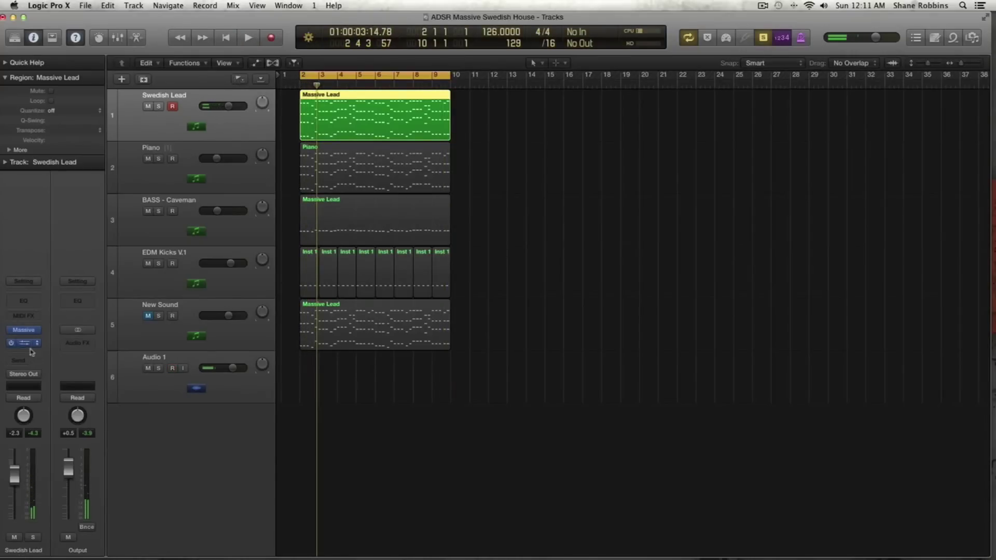
# Bypass the LFOTool effect on the Swedish Lead track, audition the lead without it, and close the plug-in window
pyautogui.moveTo(11, 345)
pyautogui.click(28, 344)
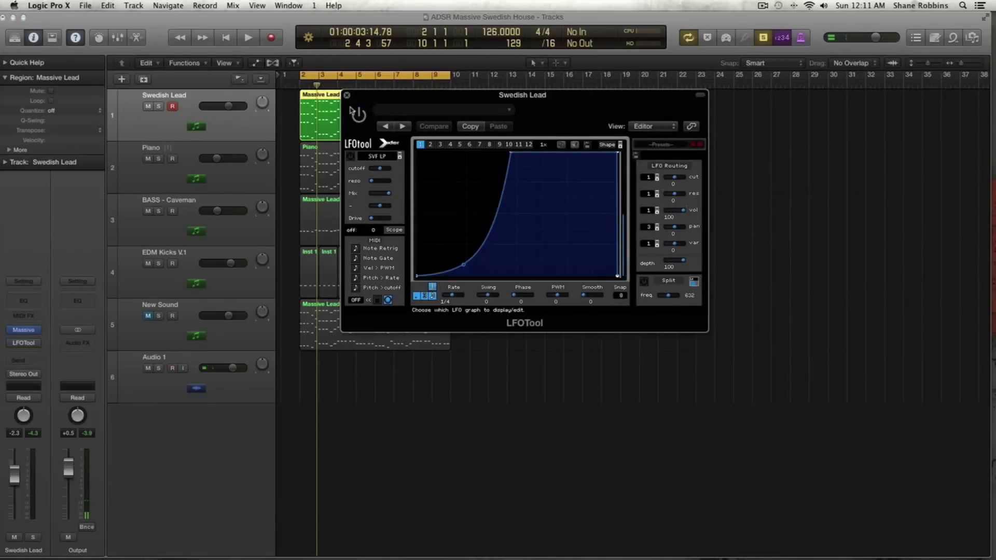
pyautogui.press('space')
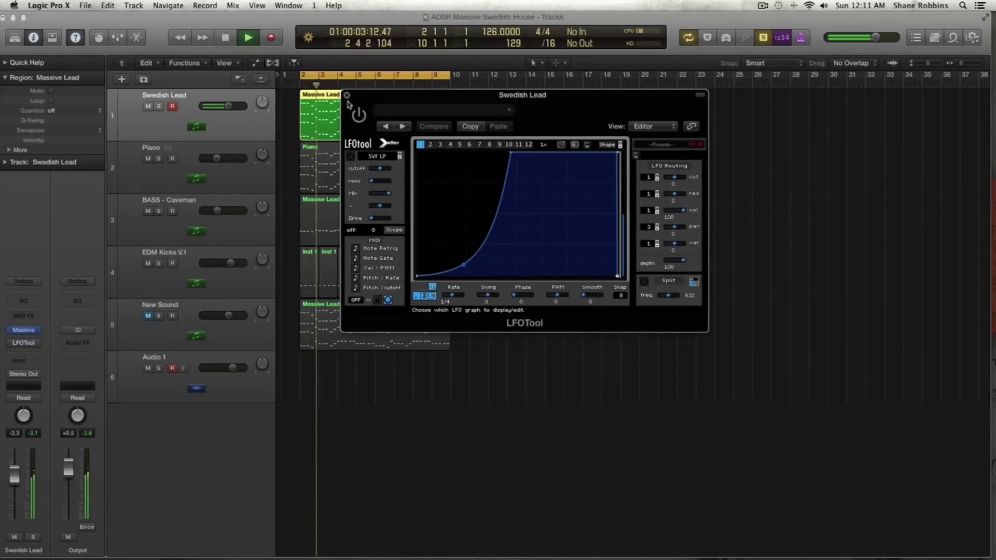
pyautogui.press('space')
pyautogui.click(347, 95)
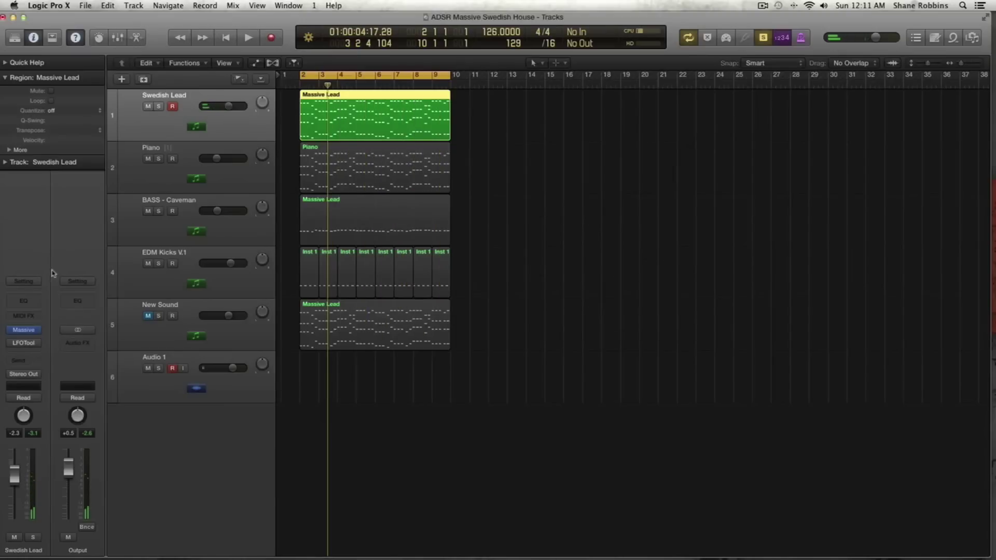
# Audition the soloed Piano part and the BASS - Caveman part one after the other
pyautogui.click(169, 176)
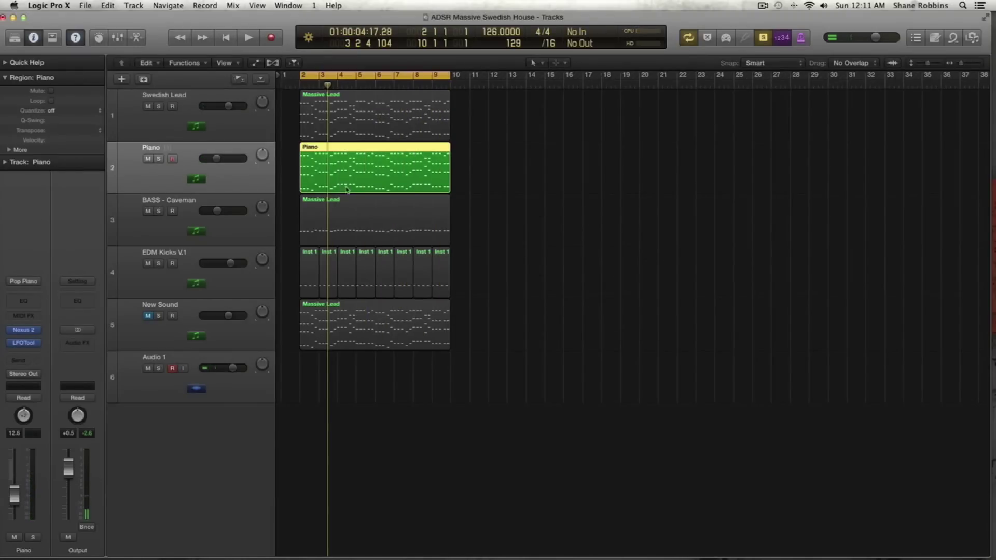
pyautogui.press('space')
pyautogui.press('space')
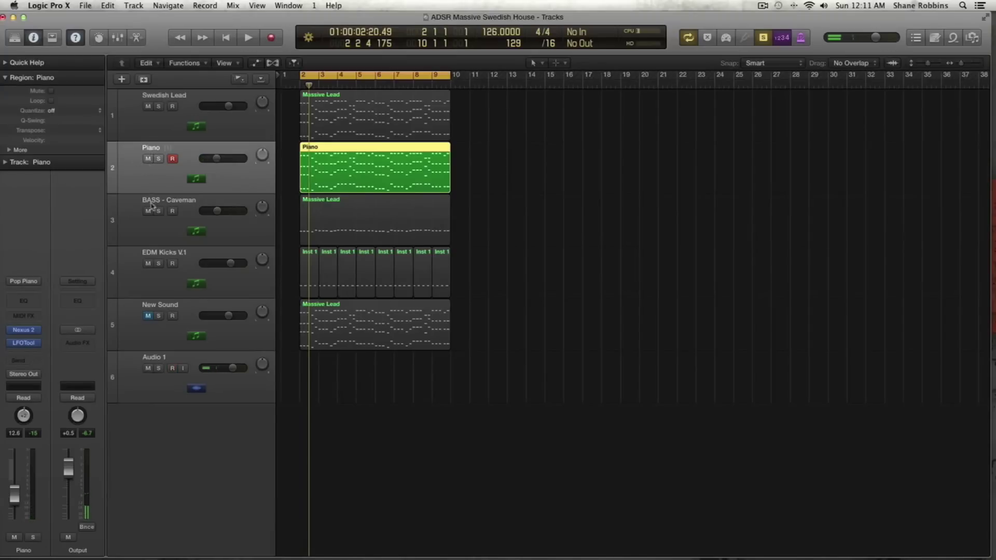
pyautogui.click(152, 225)
pyautogui.press('space')
pyautogui.press('space')
# Mute the Piano and BASS - Caveman tracks, turn solo off, and play the EDM Kicks V.1 track with the lead
pyautogui.click(148, 159)
pyautogui.click(148, 211)
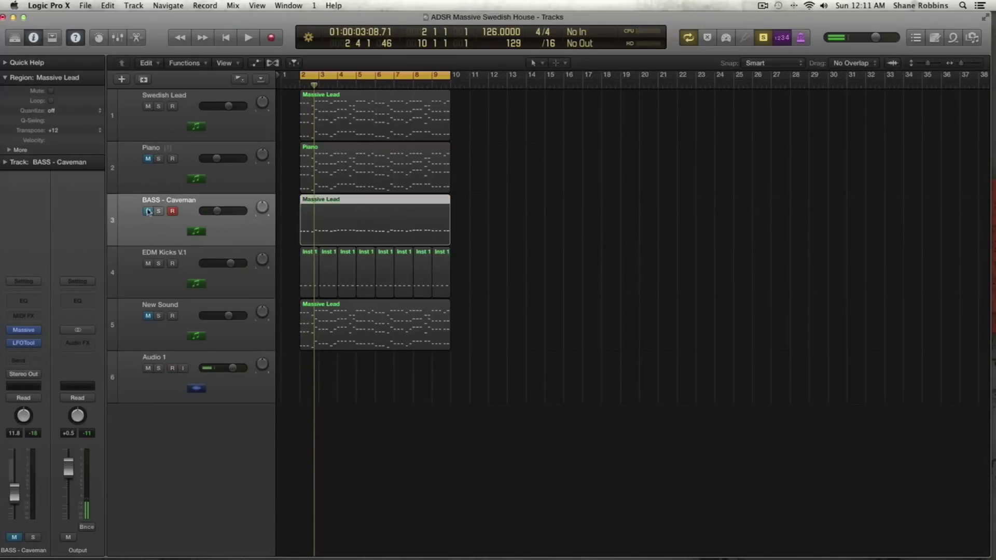
pyautogui.press('space')
pyautogui.click(158, 268)
pyautogui.press('space')
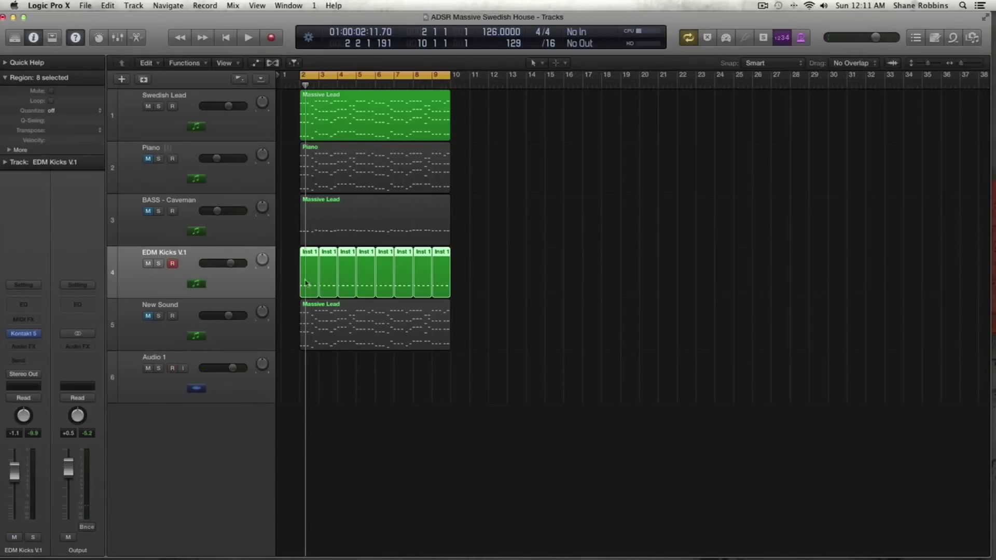
pyautogui.press('space')
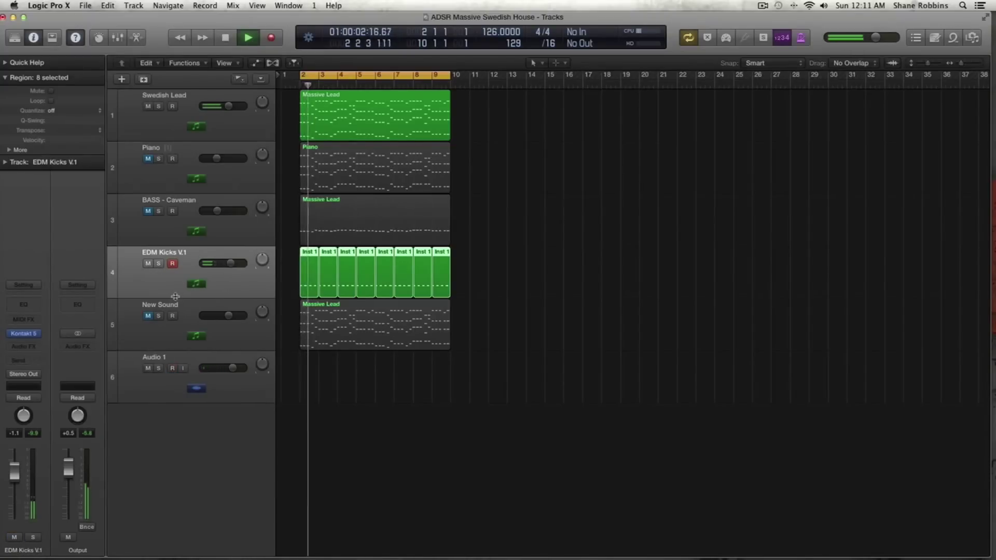
pyautogui.press('space')
# Mute the Swedish Lead track, unmute the New Sound track, and play New Sound together with the kicks
pyautogui.click(179, 340)
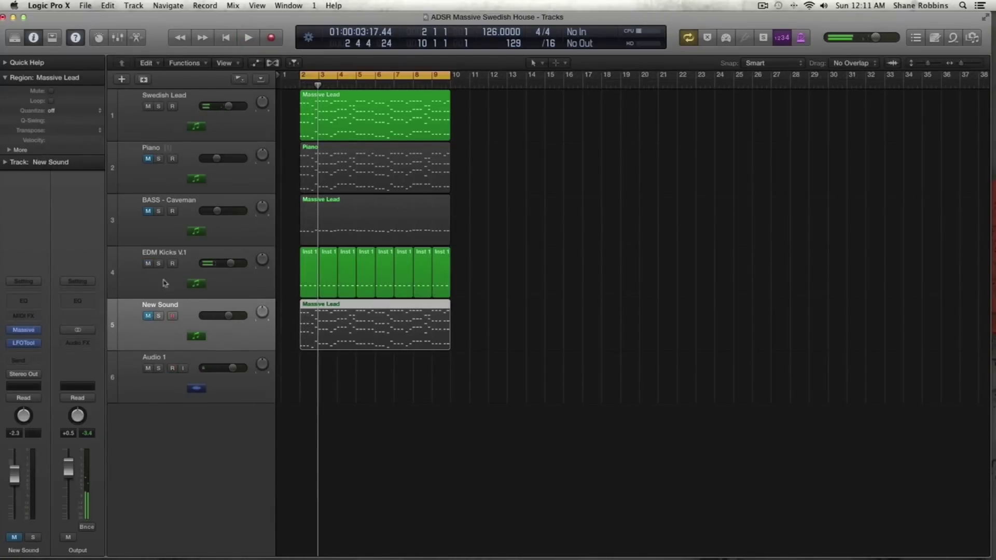
pyautogui.click(148, 136)
pyautogui.click(147, 106)
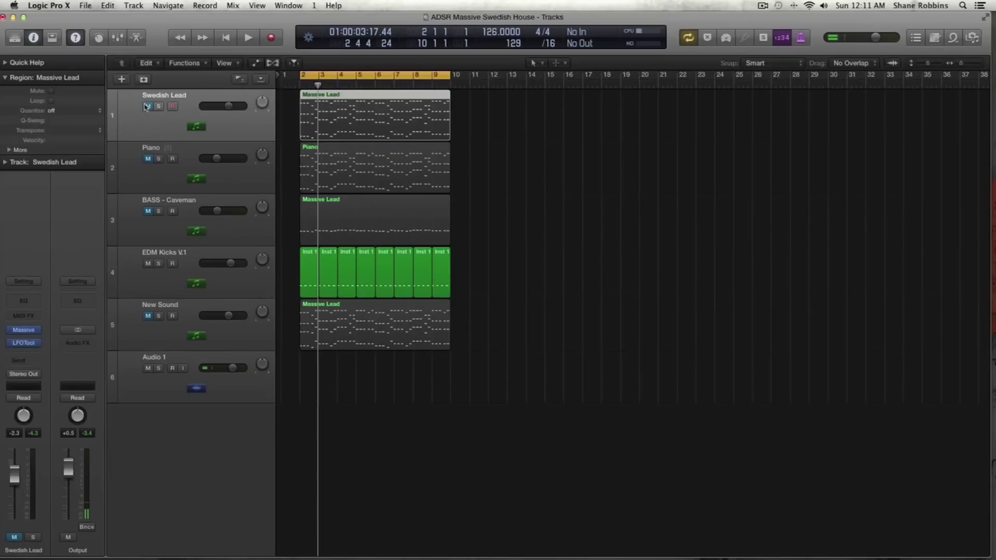
pyautogui.click(148, 316)
pyautogui.click(358, 326)
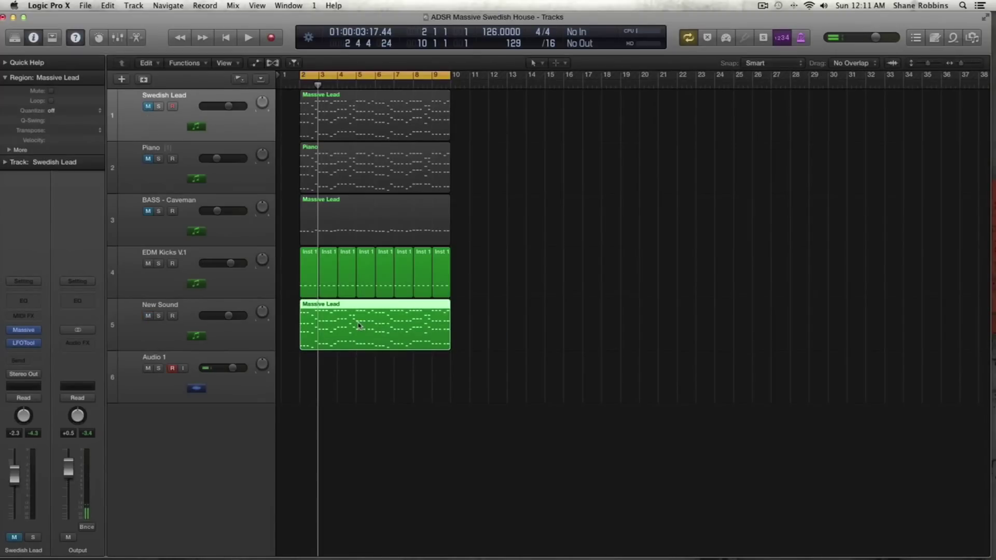
pyautogui.press('space')
pyautogui.click(129, 337)
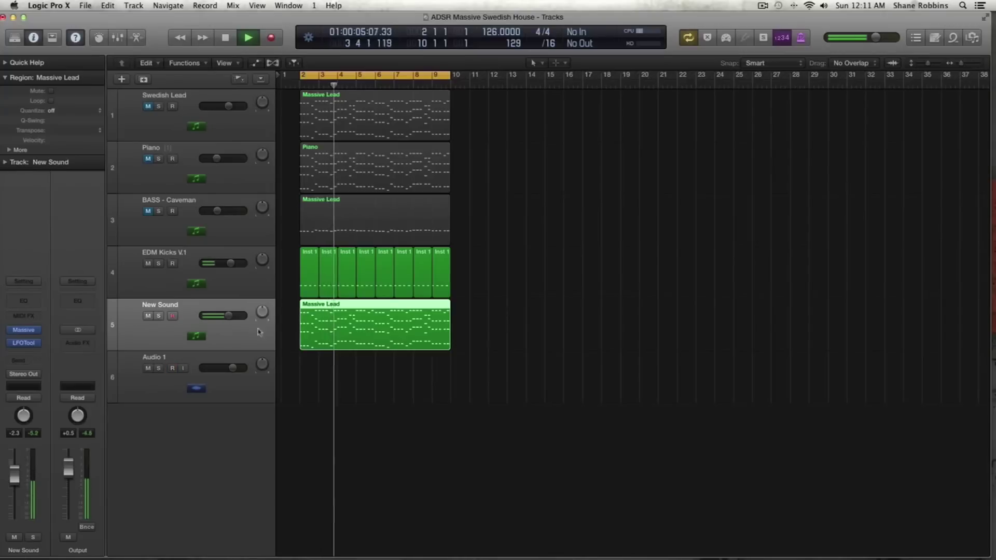
pyautogui.press('space')
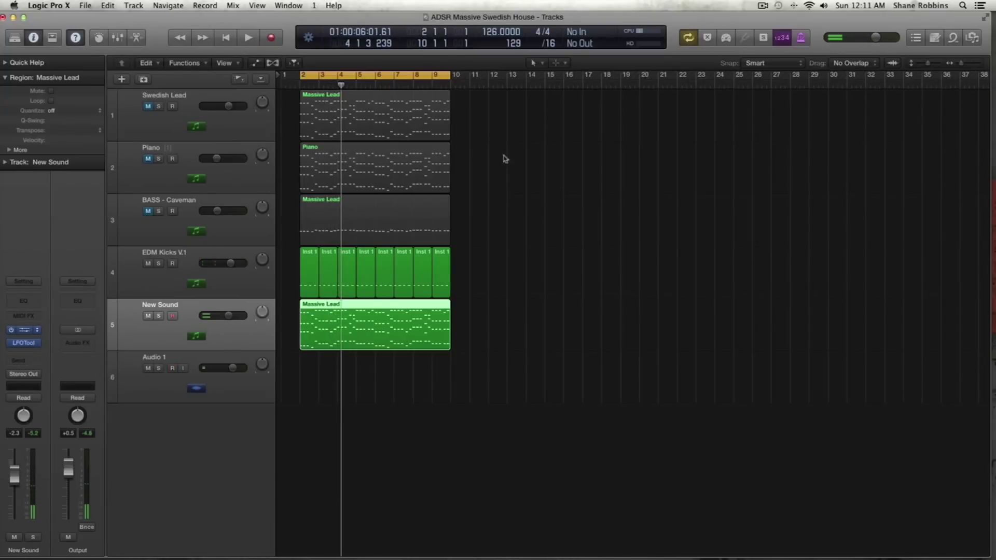
# Show New Sound's Massive synth window and label its first three macros Detune, Cut Off and Reverb
pyautogui.press('v')
pyautogui.moveTo(531, 73); pyautogui.dragTo(385, 65)
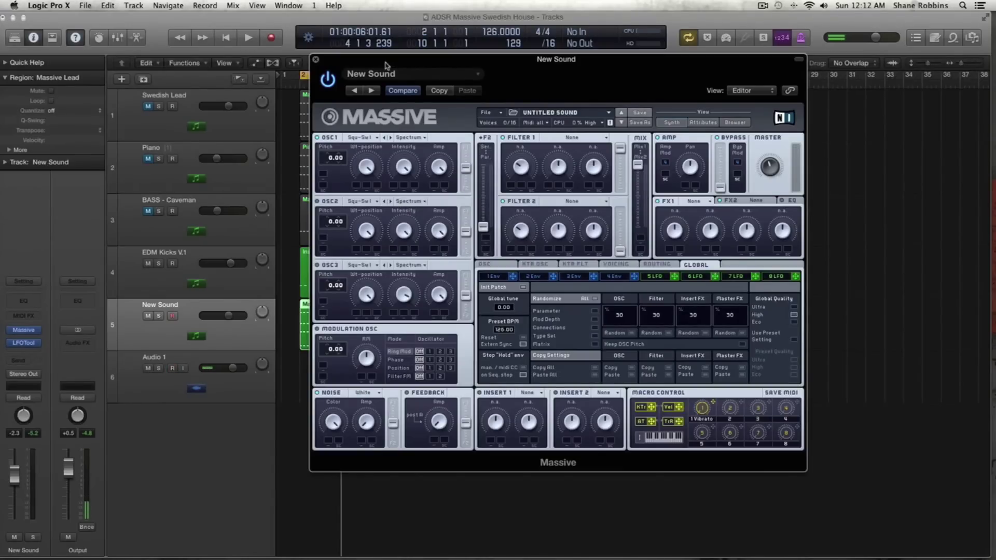
pyautogui.moveTo(386, 65); pyautogui.dragTo(353, 62)
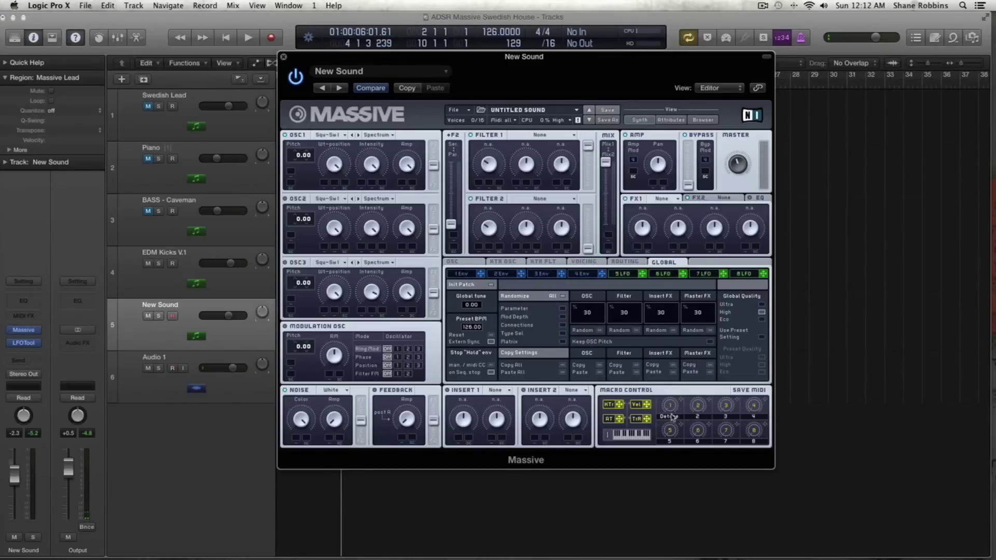
pyautogui.doubleClick(698, 416)
# Keep OSC1 on Square-Saw I, modulate its pitch with 5 LFO by -0.38, and audition the result
pyautogui.click(330, 136)
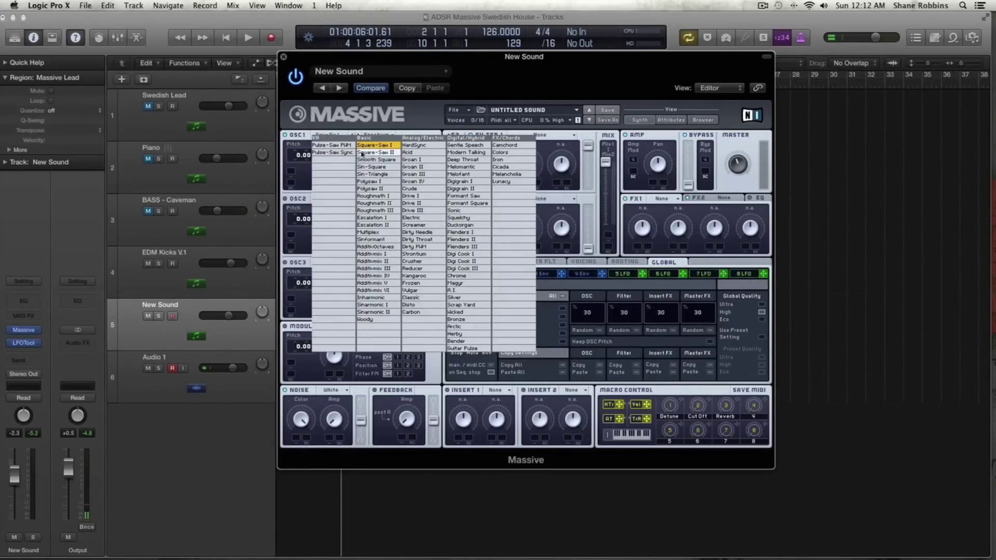
pyautogui.click(308, 196)
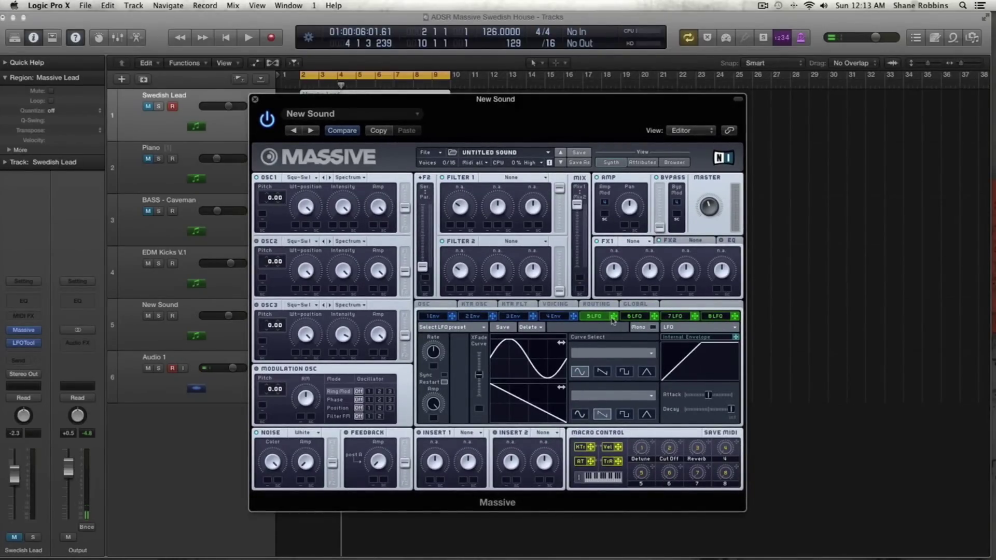
pyautogui.moveTo(614, 316); pyautogui.dragTo(263, 214)
pyautogui.moveTo(284, 209); pyautogui.dragTo(280, 248)
pyautogui.press('space')
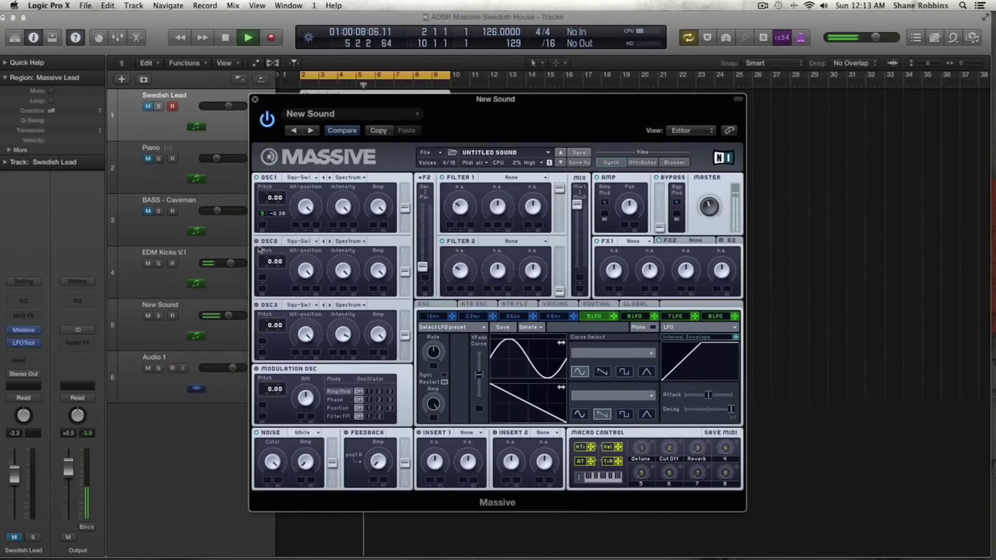
pyautogui.press('space')
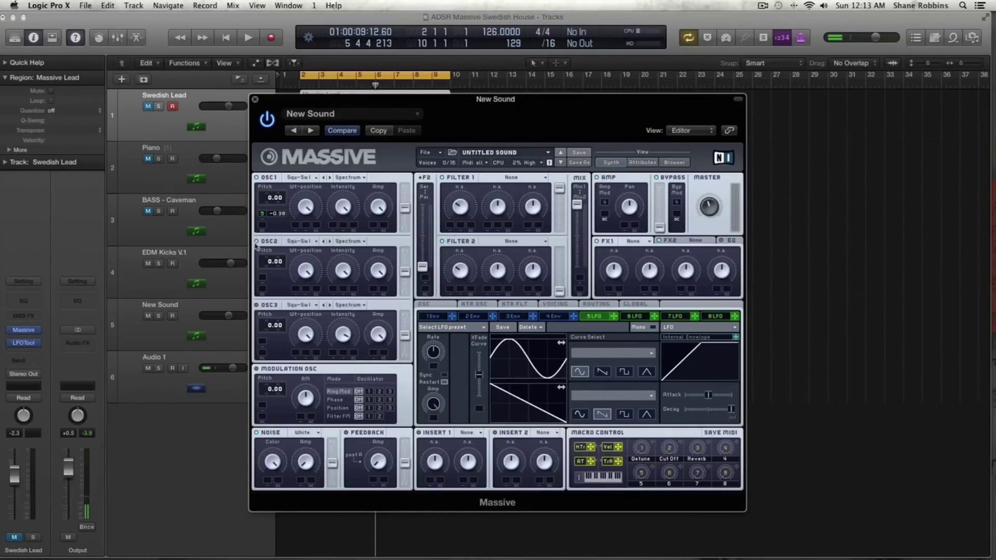
# Keep OSC2 on Square-Saw I, assign the Detune macro to its pitch, and adjust the modulation amount to -0.44 by ear
pyautogui.click(303, 242)
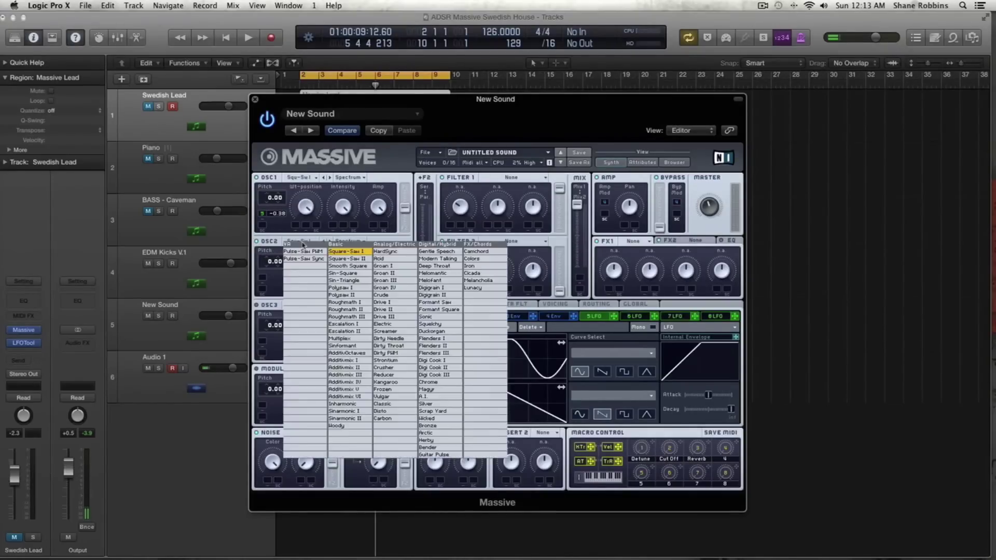
pyautogui.click(308, 230)
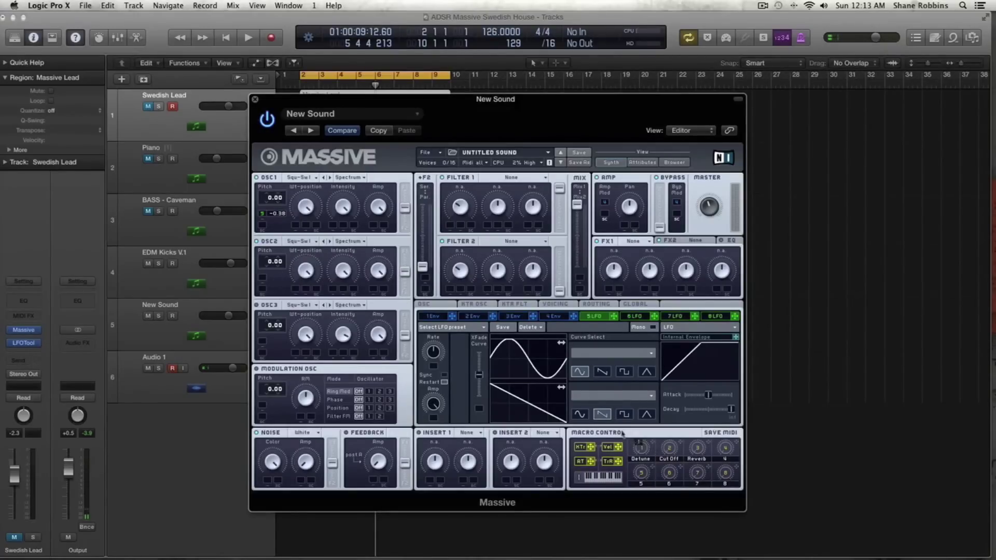
pyautogui.moveTo(262, 278); pyautogui.dragTo(274, 324)
pyautogui.press('space')
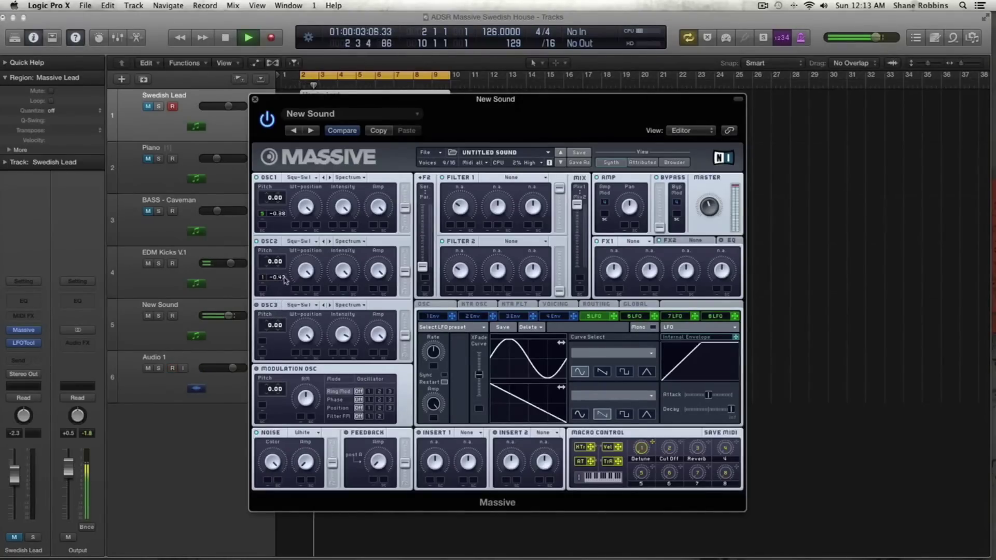
pyautogui.moveTo(283, 283); pyautogui.dragTo(283, 281)
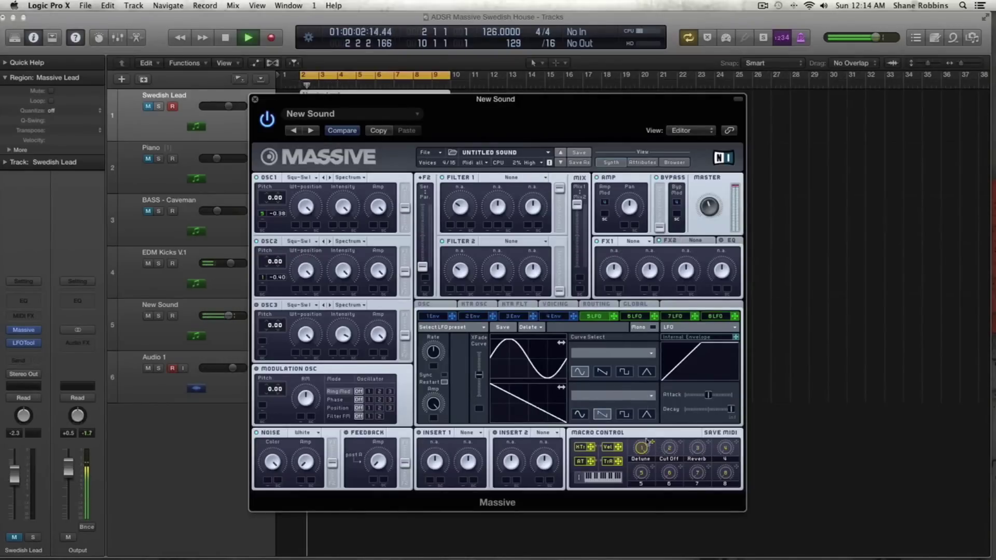
pyautogui.press('space')
pyautogui.press('space')
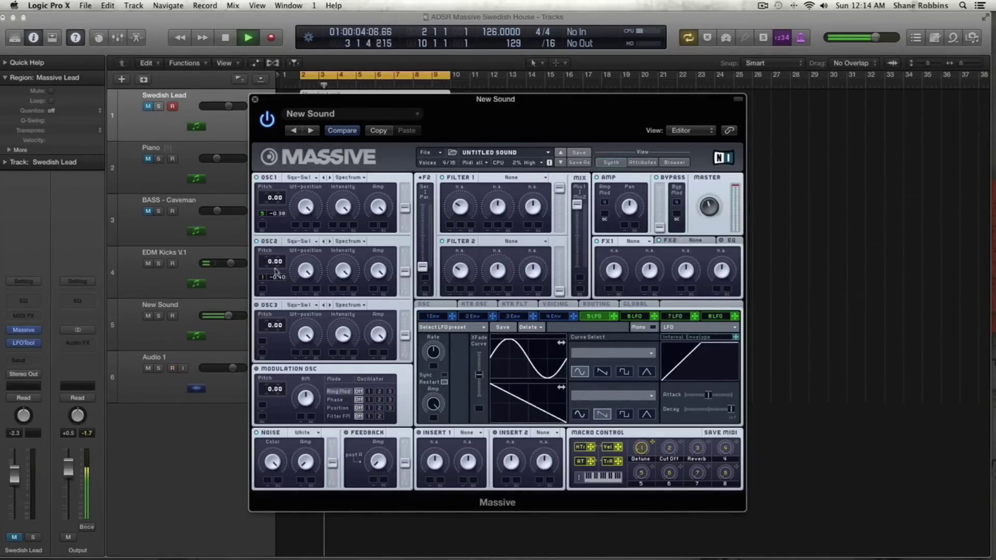
pyautogui.moveTo(284, 278); pyautogui.dragTo(285, 284)
pyautogui.press('space')
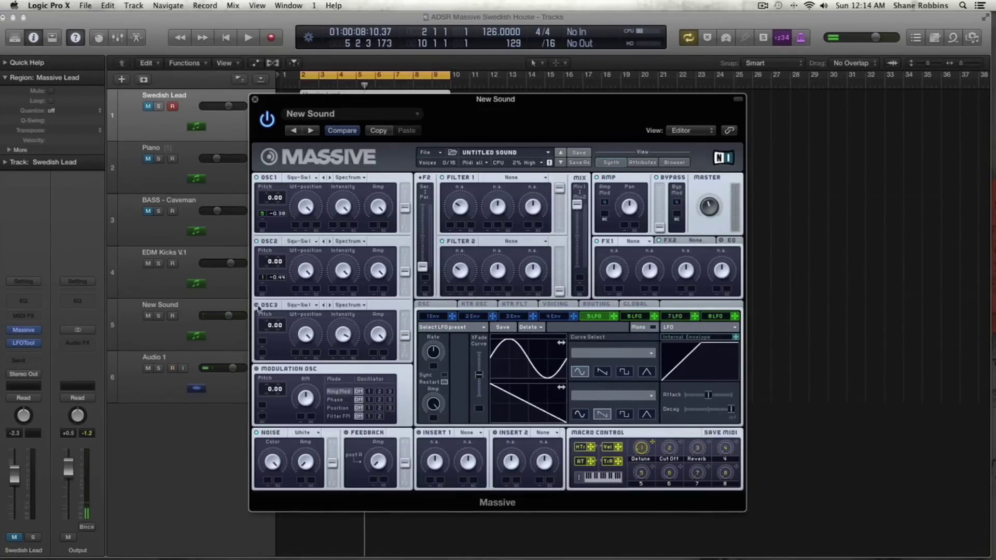
# Set OSC3's wavetable to Polysaw II and audition it with OSC1 and OSC2 switched off
pyautogui.click(306, 306)
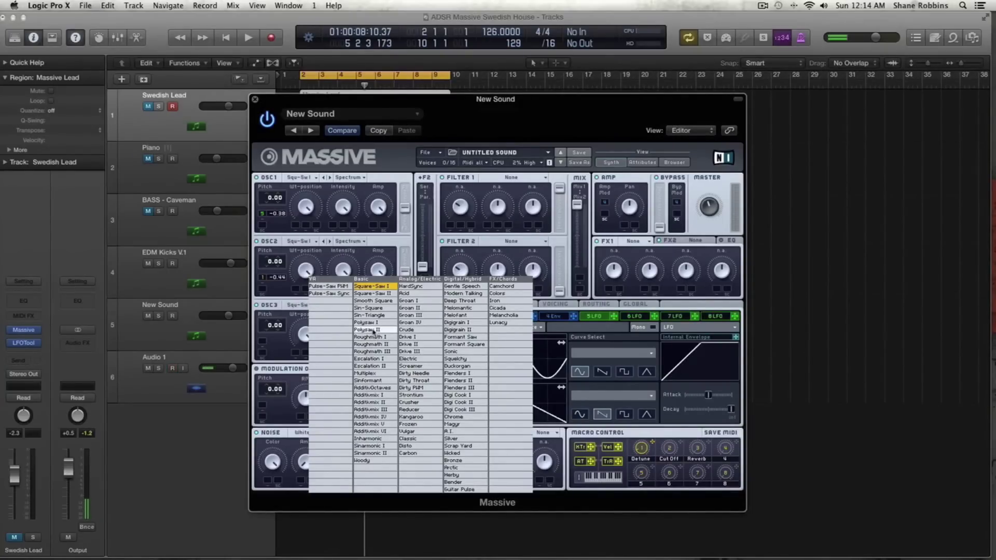
pyautogui.click(373, 330)
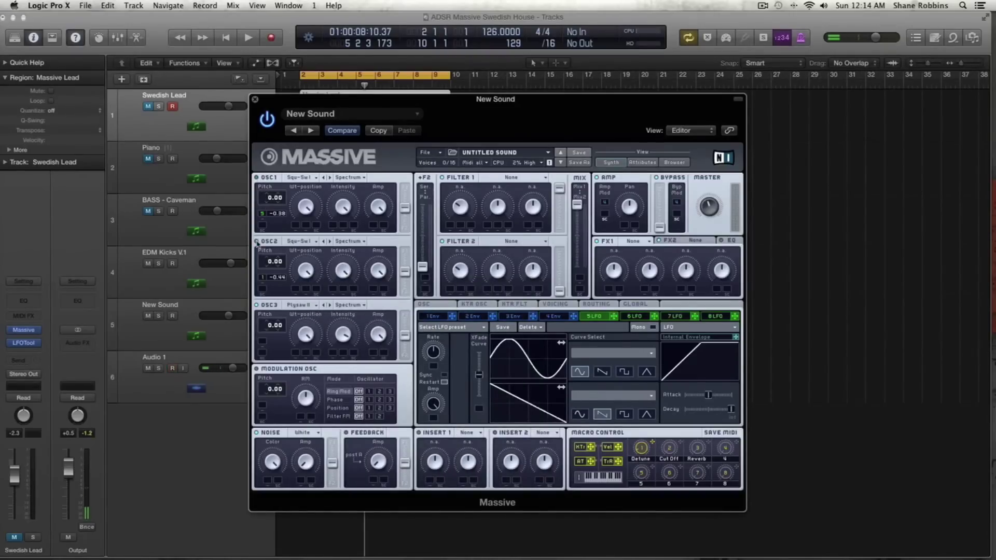
pyautogui.press('space')
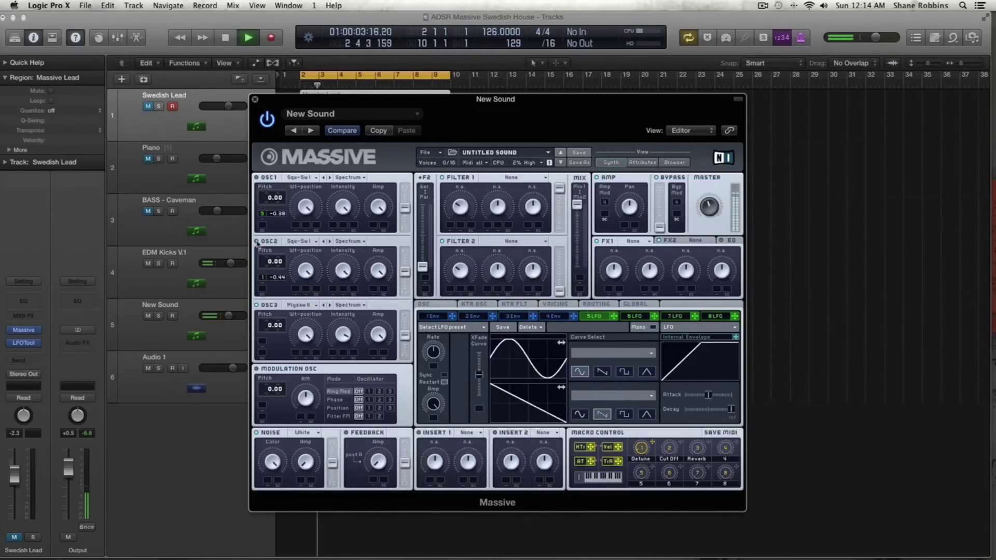
pyautogui.press('space')
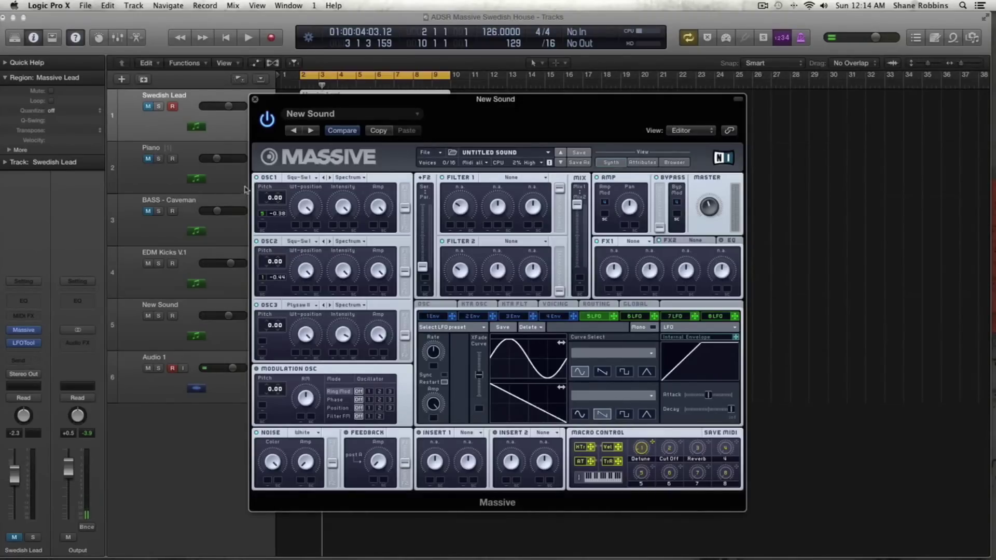
# Play all three oscillators together and lower the New Sound track volume to about -4.1 dB
pyautogui.press('space')
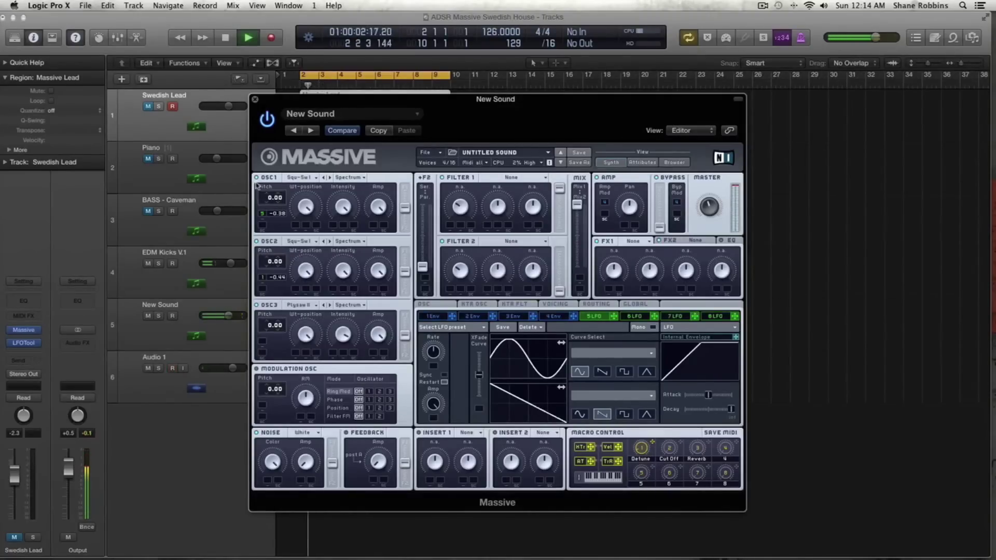
pyautogui.click(234, 327)
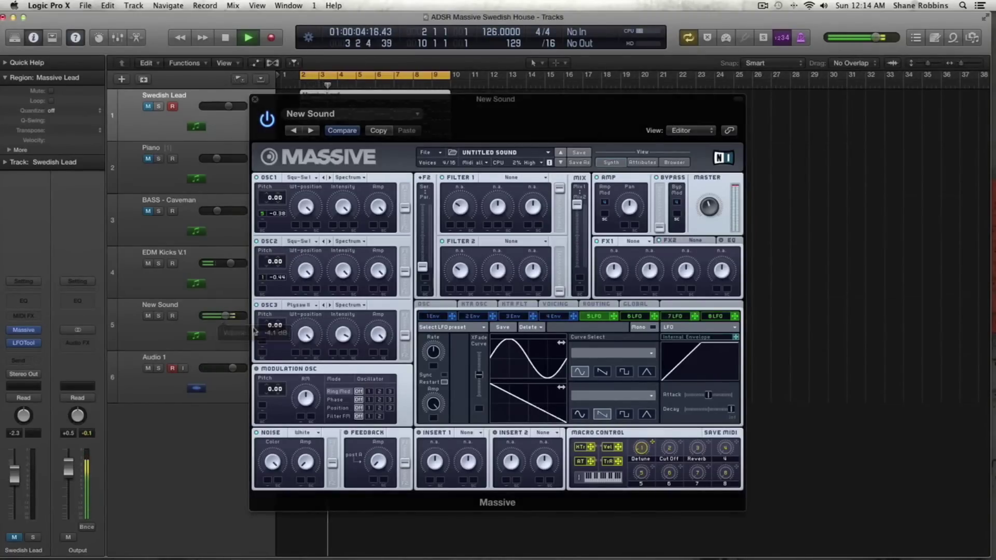
pyautogui.press('space')
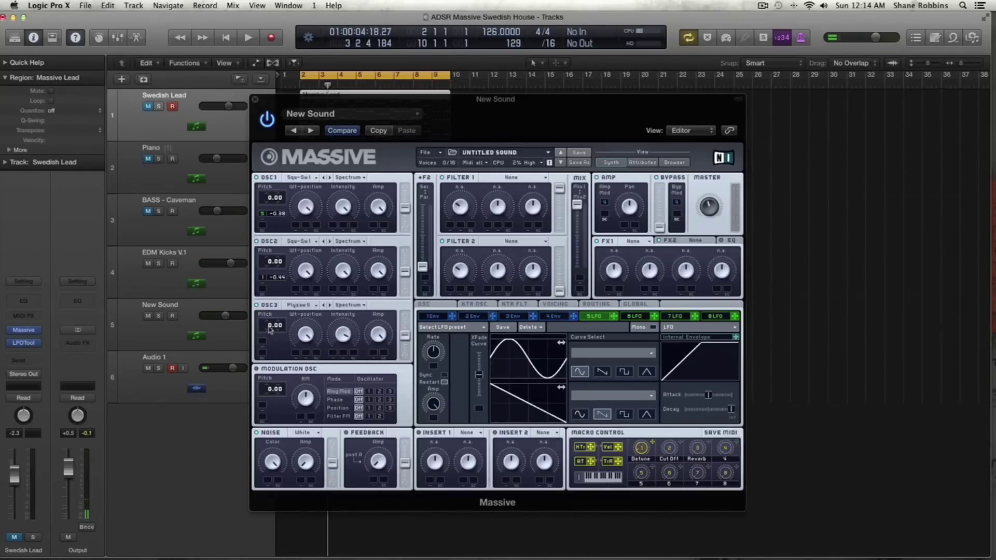
# Set OSC3's pitch to 19.00 and lower its amp level while auditioning it with OSC1 and OSC2 off
pyautogui.click(270, 330)
pyautogui.moveTo(269, 324); pyautogui.dragTo(272, 312)
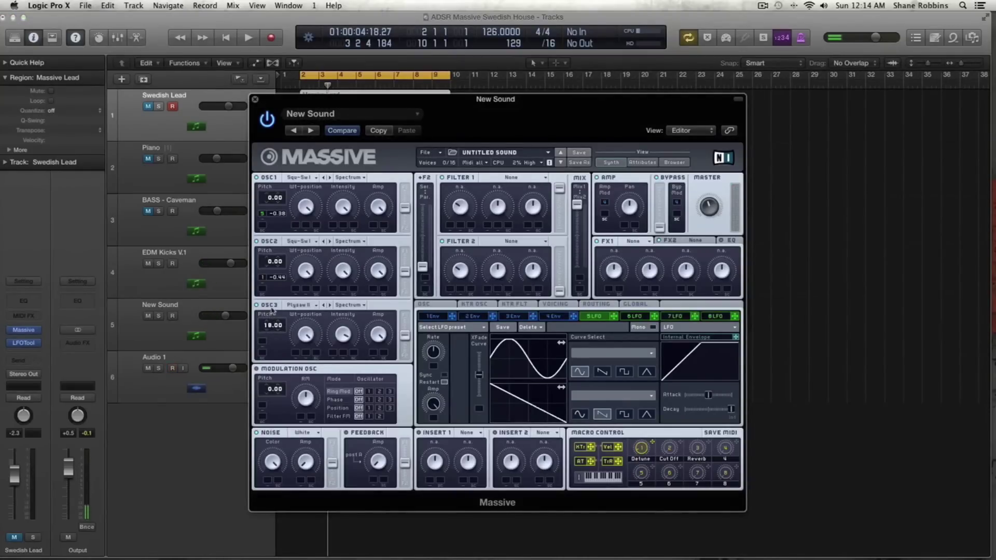
pyautogui.press('space')
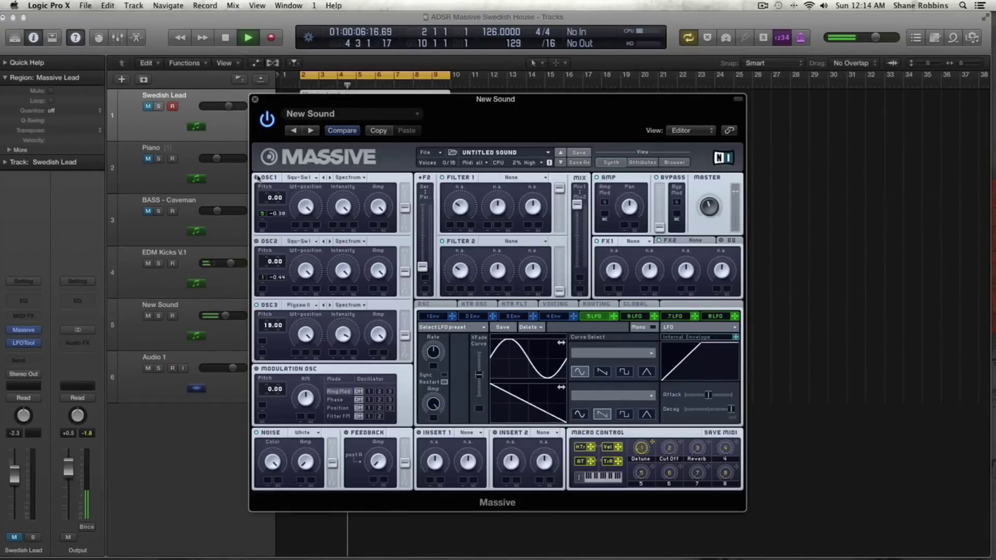
pyautogui.press('space')
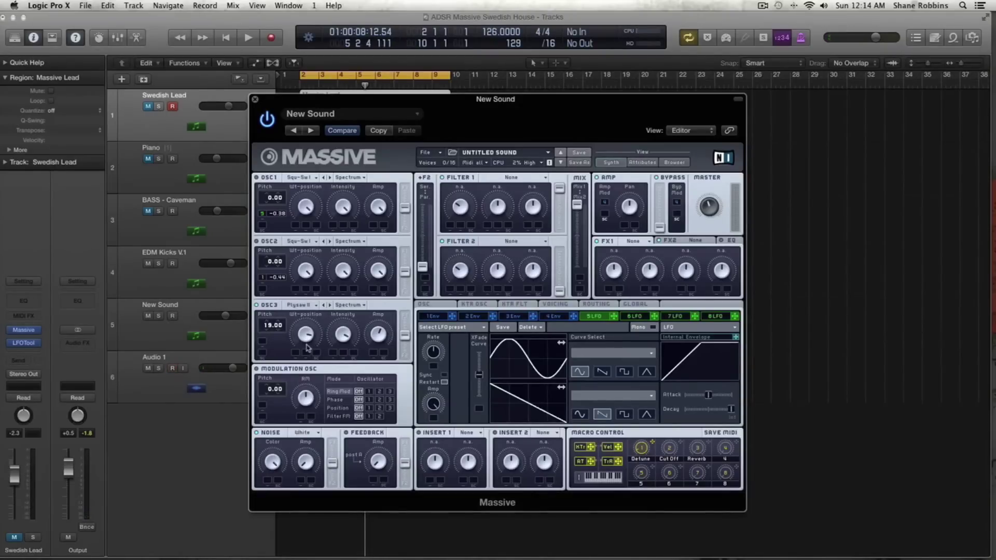
# Adjust OSC3's wavetable position and audition it alone, then together with OSC1 and OSC2
pyautogui.press('space')
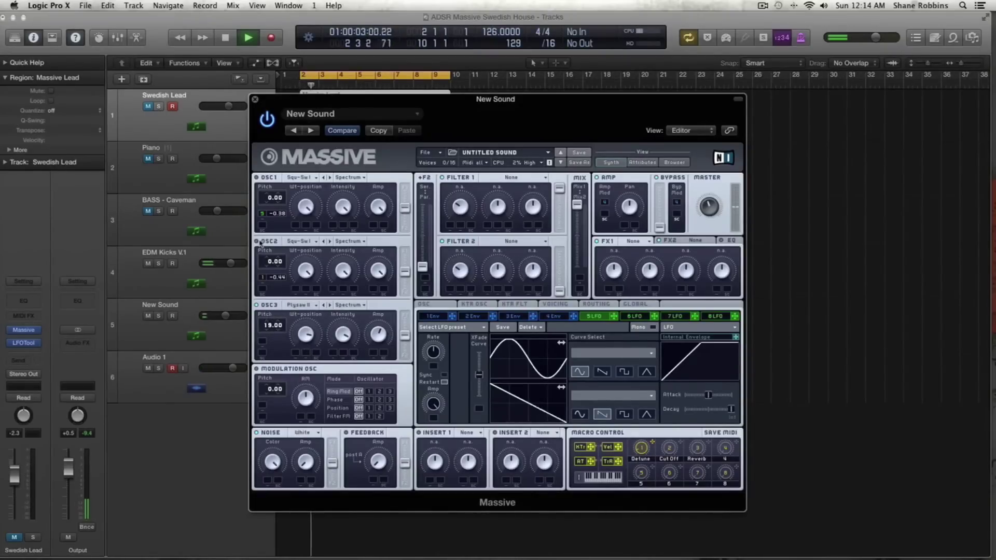
pyautogui.press('space')
pyautogui.press('space')
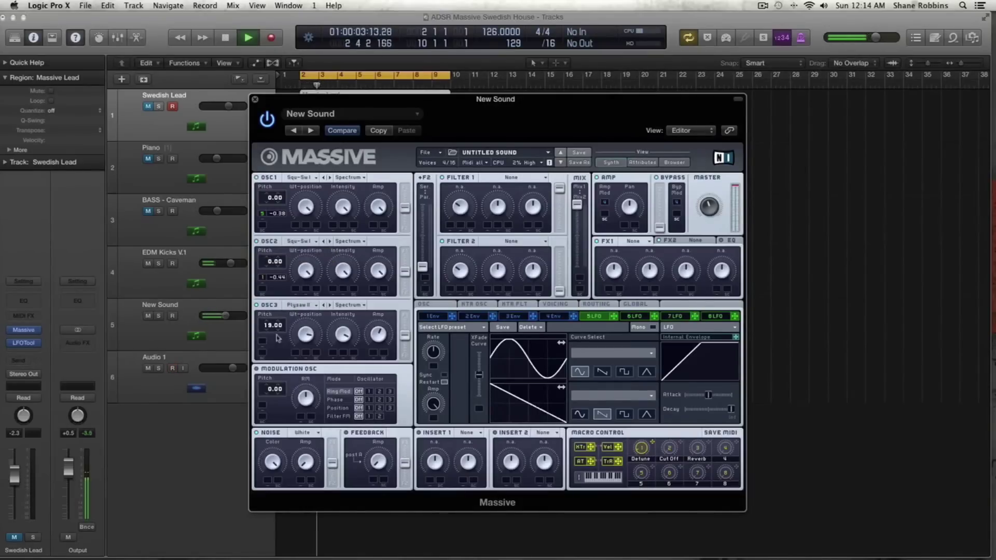
pyautogui.press('space')
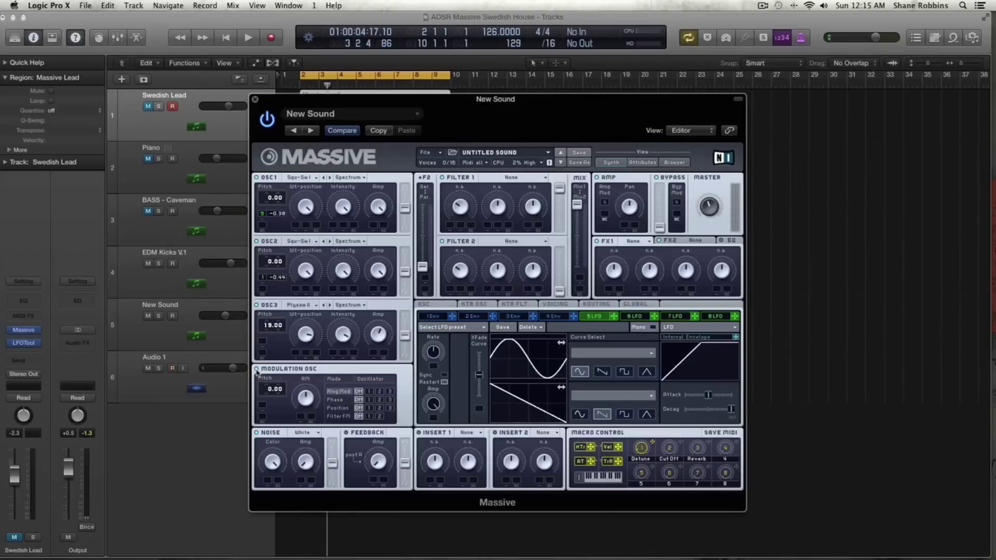
# Switch on the Modulation OSC in Phase mode targeting oscillator 3, reduce the phase amount, and compare OSC3 with and without it
pyautogui.click(340, 402)
pyautogui.click(390, 400)
pyautogui.press('space')
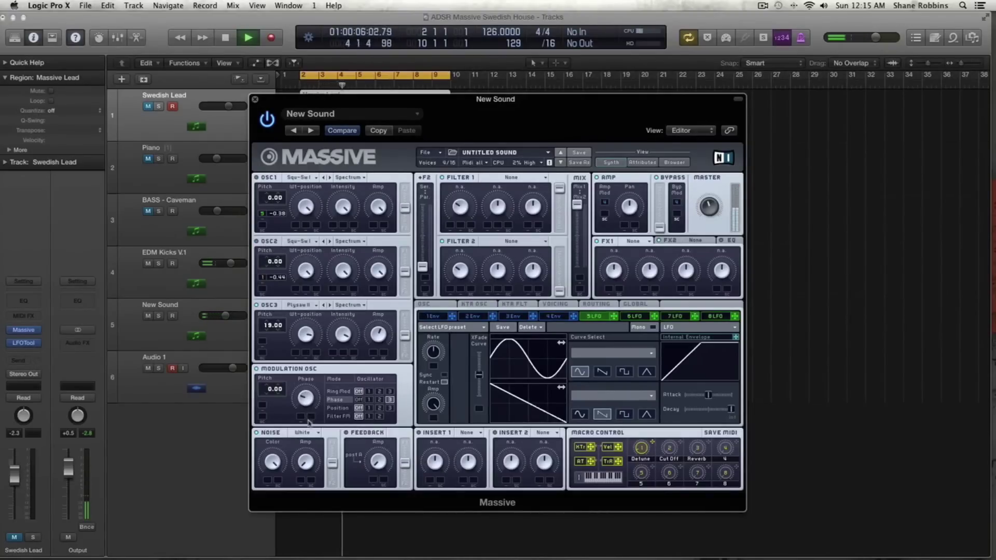
pyautogui.press('space')
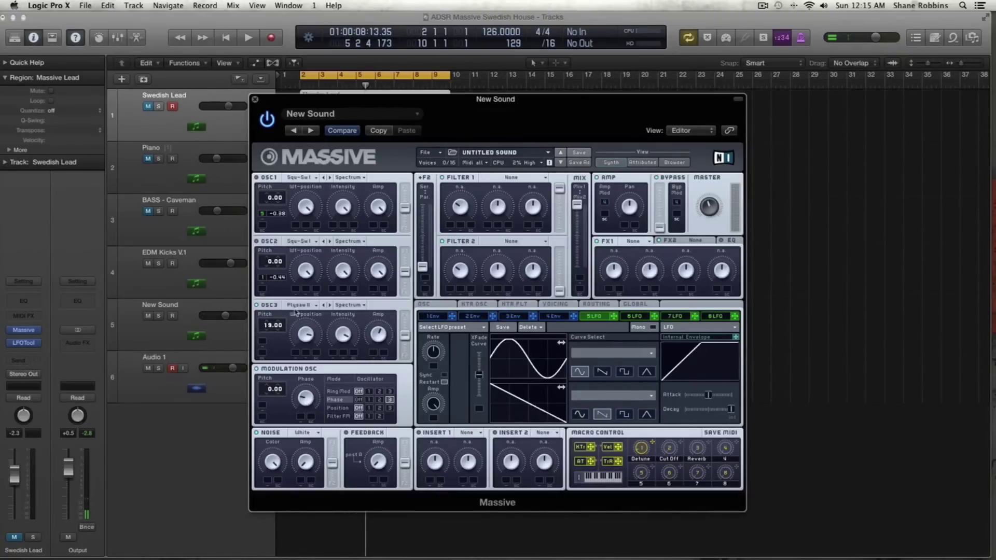
pyautogui.press('space')
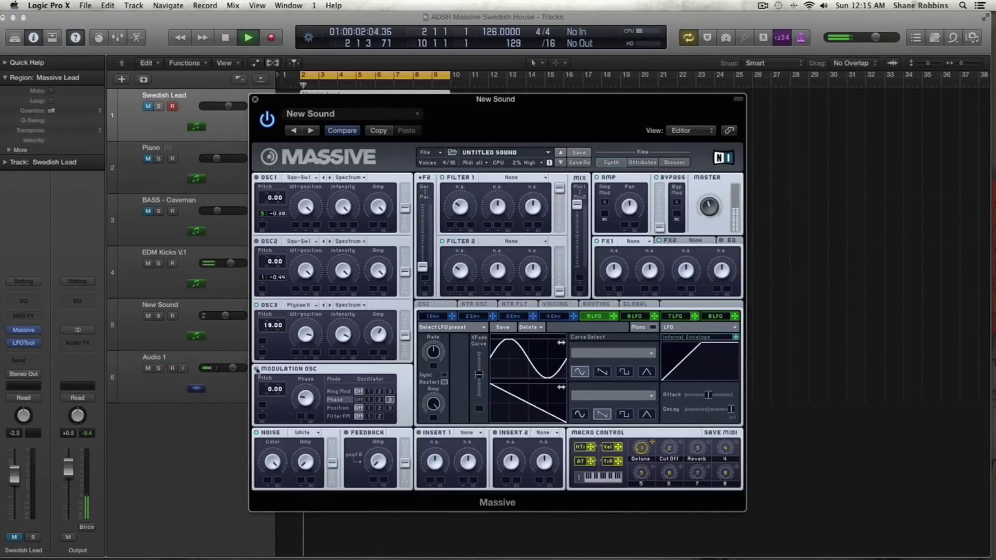
pyautogui.press('space')
pyautogui.press('space')
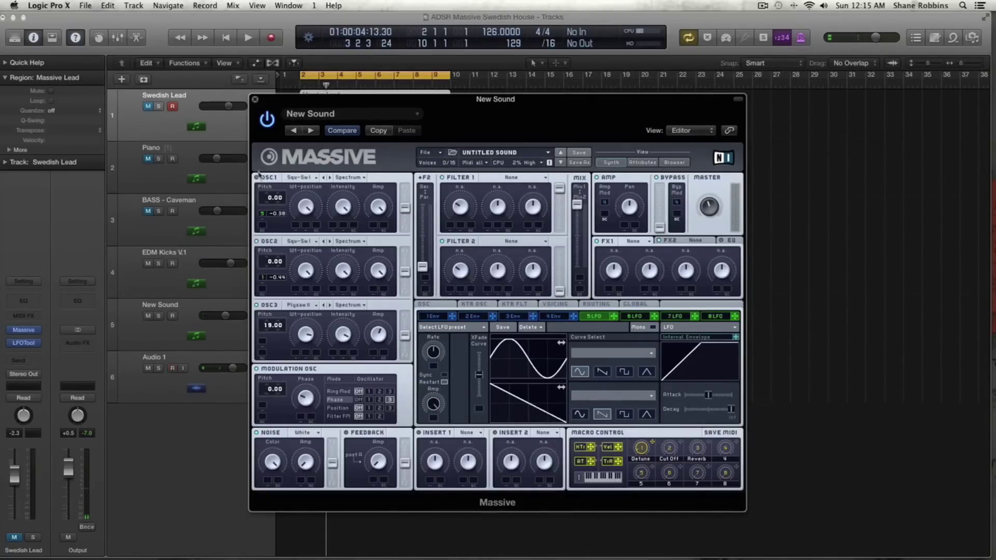
# Play all three oscillators together and slightly lower the EDM Kicks V.1 track volume
pyautogui.press('space')
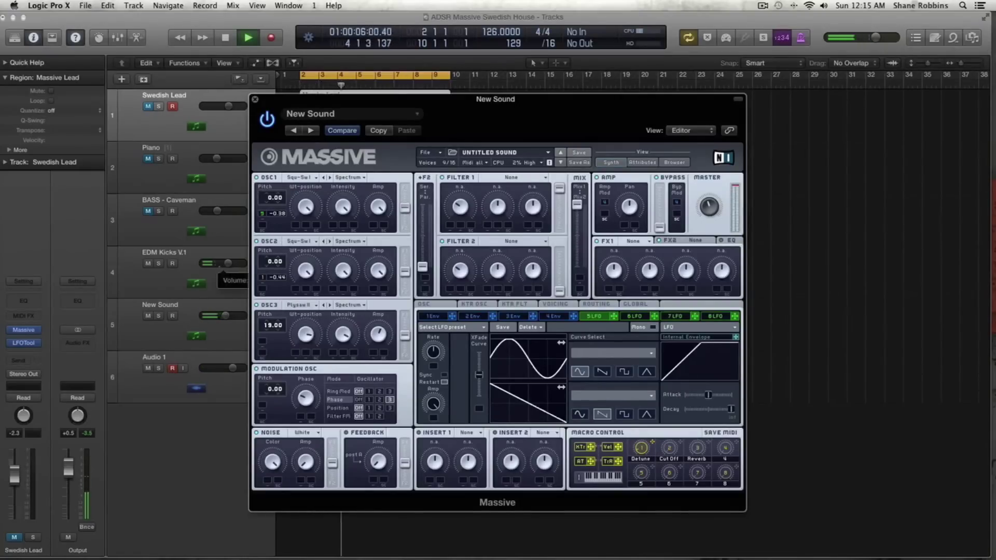
pyautogui.click(227, 265)
pyautogui.press('space')
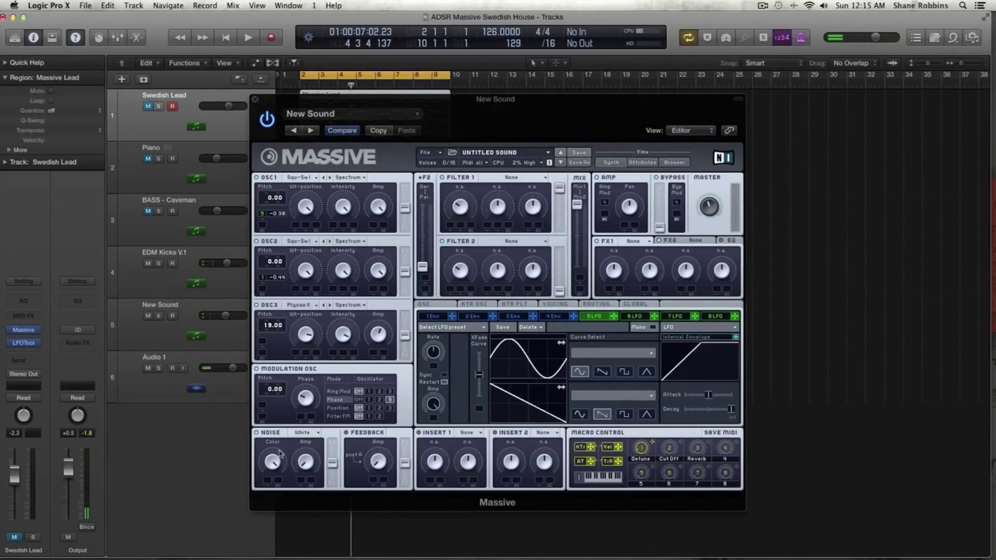
# Bring in a little noise and feedback, and set Insert 1 to Parabolic Shaper
pyautogui.click(269, 472)
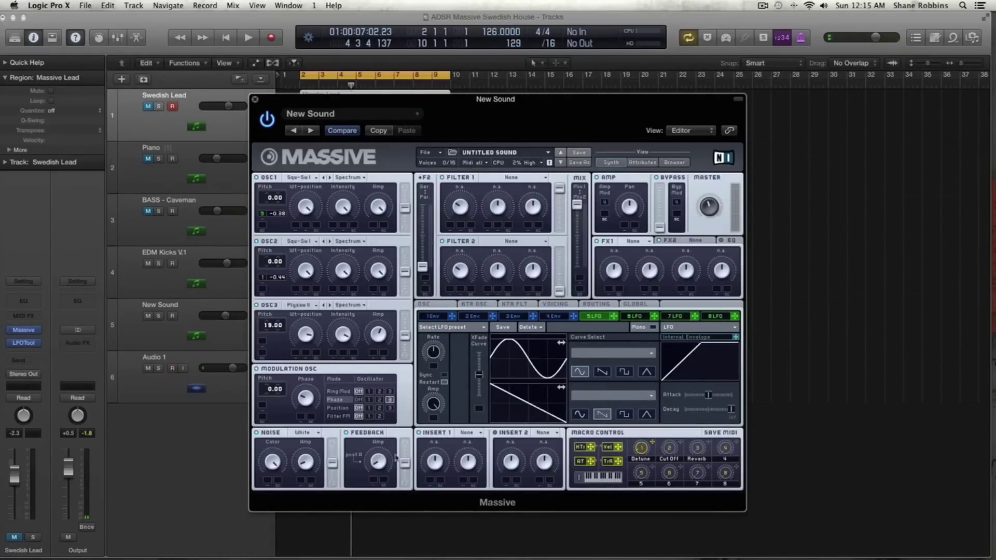
pyautogui.click(466, 432)
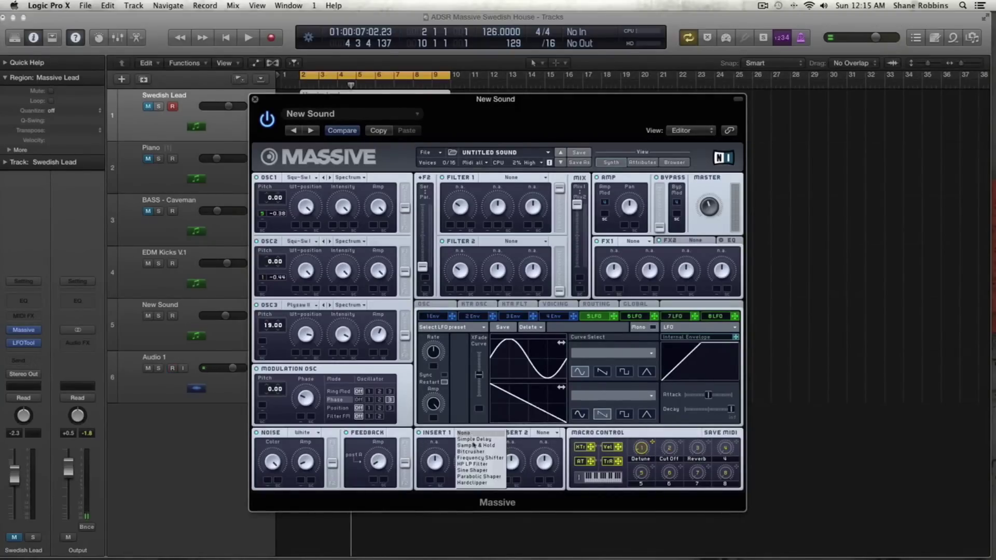
pyautogui.click(478, 476)
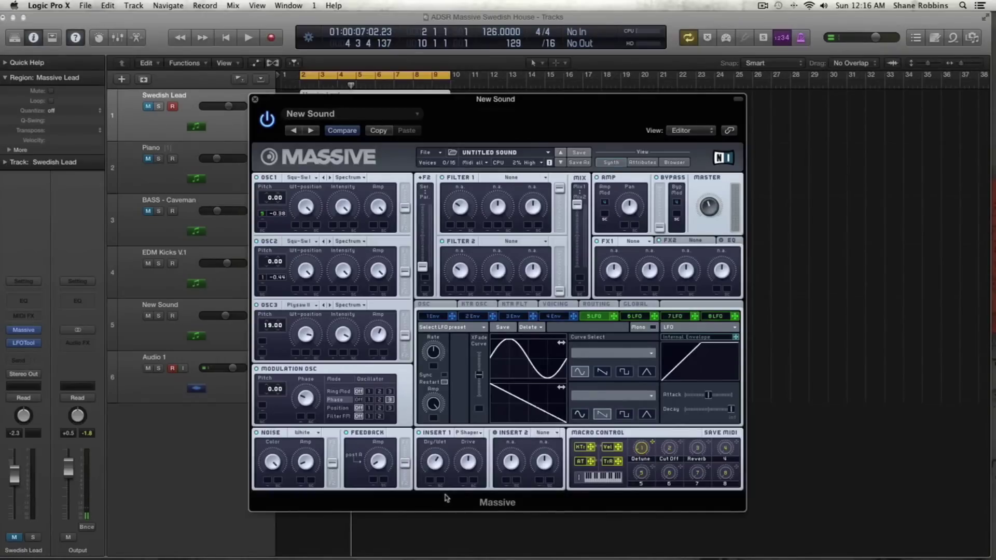
# Assign the Cut Off macro to Insert 1's Drive with a positive modulation range and audition the sound
pyautogui.moveTo(683, 442); pyautogui.dragTo(468, 464)
pyautogui.press('space')
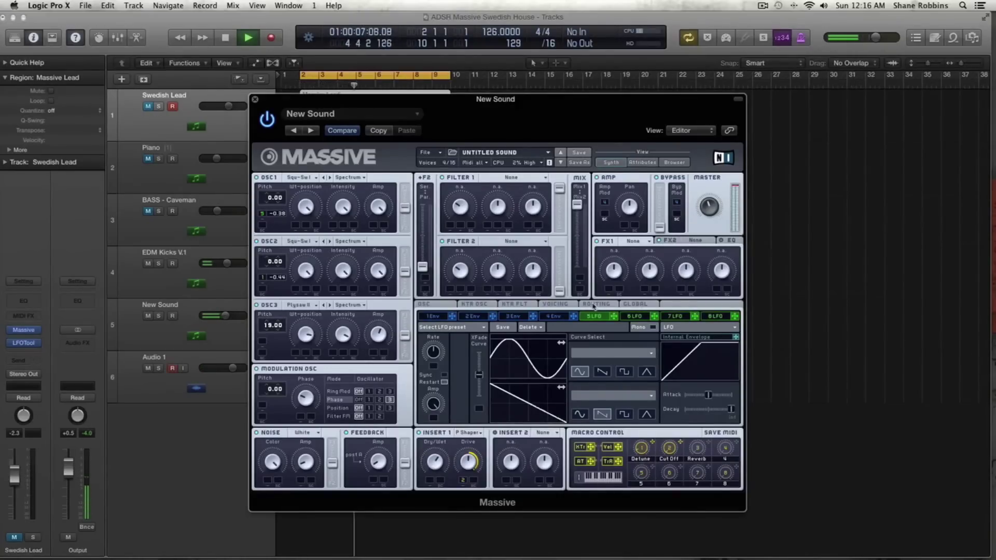
pyautogui.press('space')
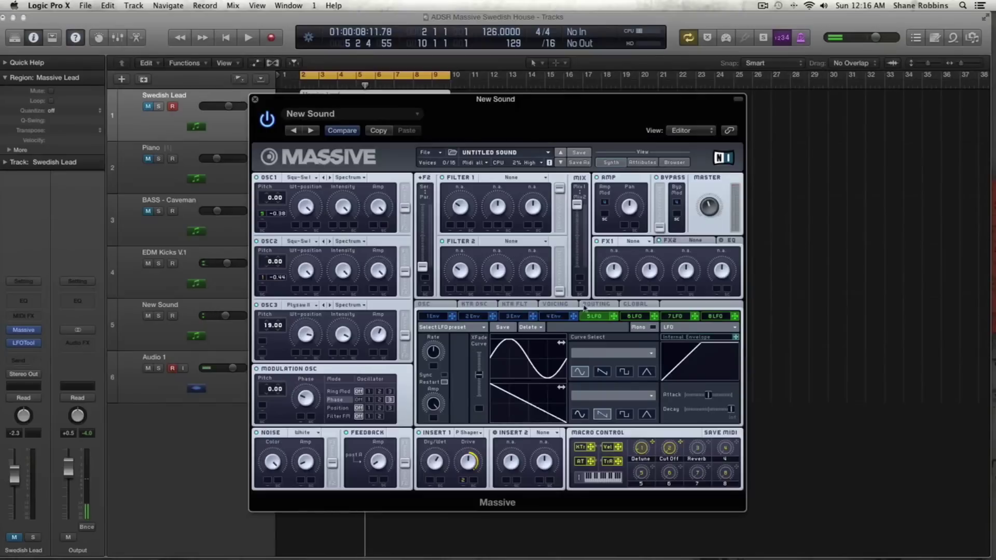
# Route Insert 2 between the filter mix and Amp/Pan, and open the oscillator settings while auditioning the sound
pyautogui.click(584, 306)
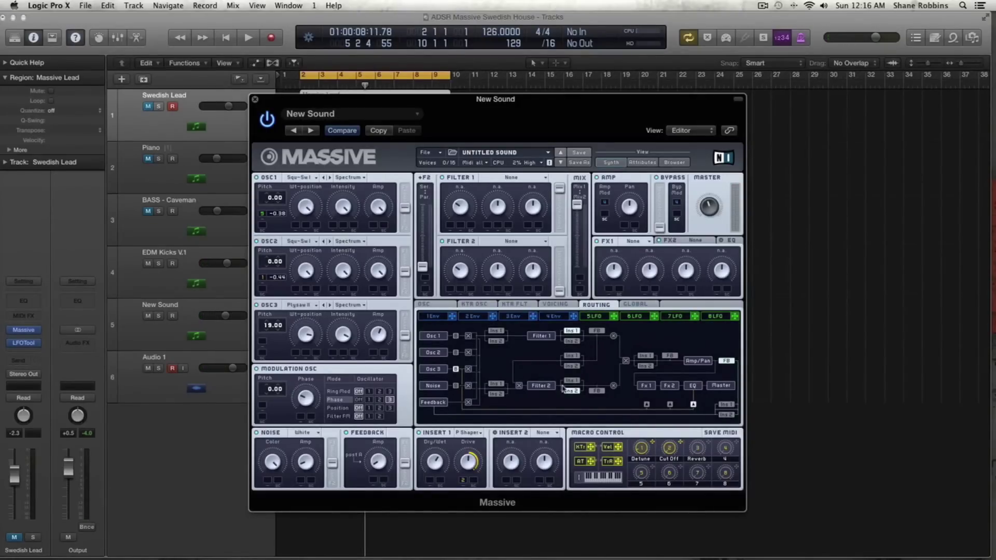
pyautogui.click(646, 365)
pyautogui.press('space')
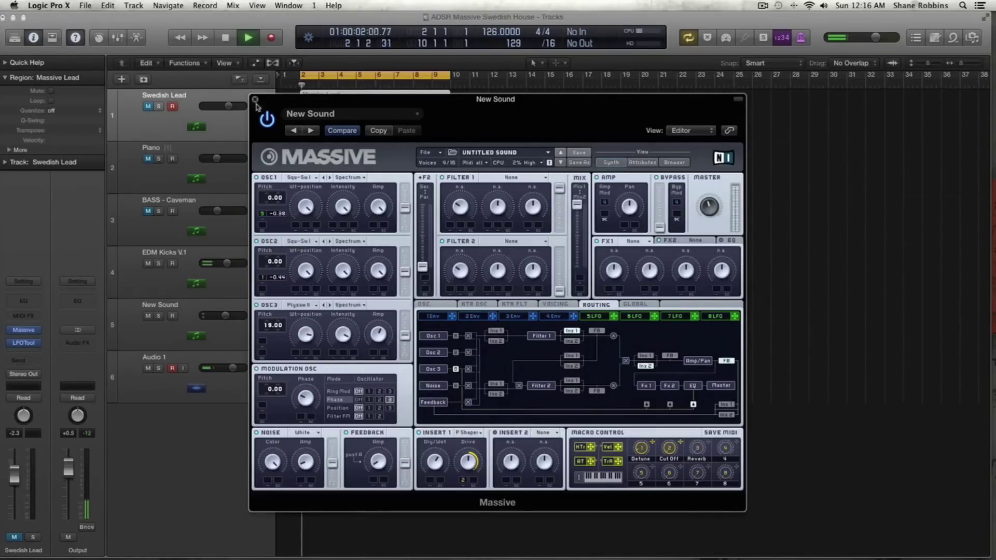
pyautogui.click(430, 305)
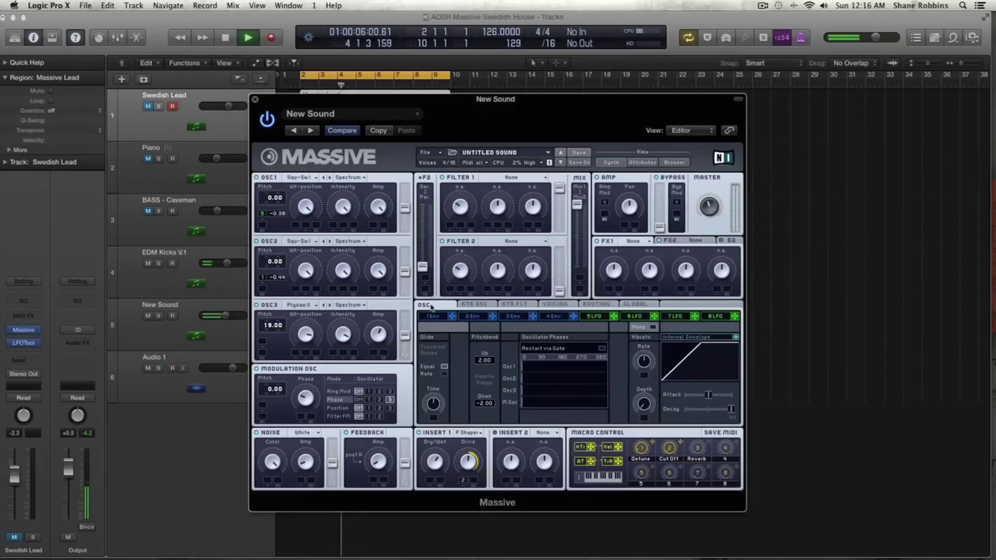
pyautogui.press('space')
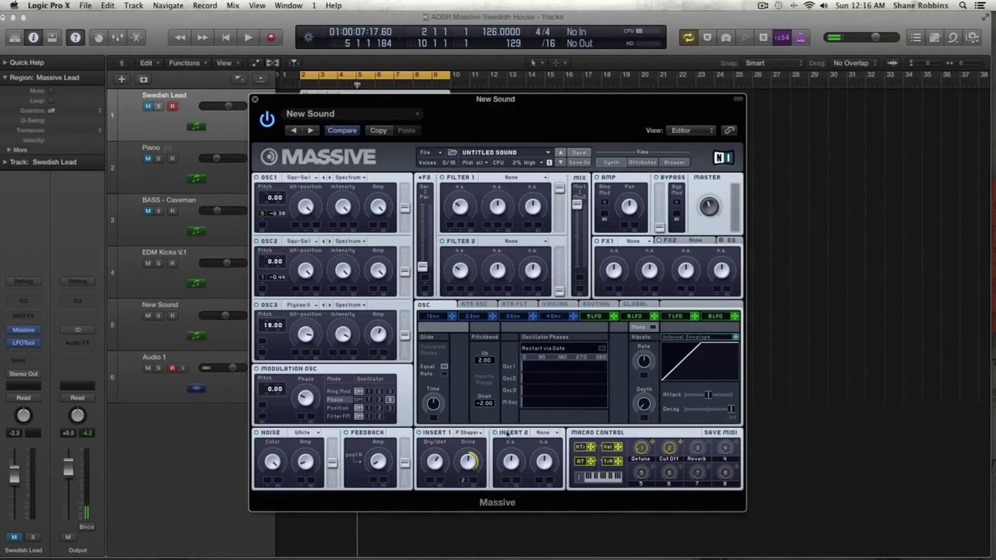
# Set Insert 2 to Sine Shaper, lower its Dry/Wet and Drive amounts, and audition the result
pyautogui.click(543, 433)
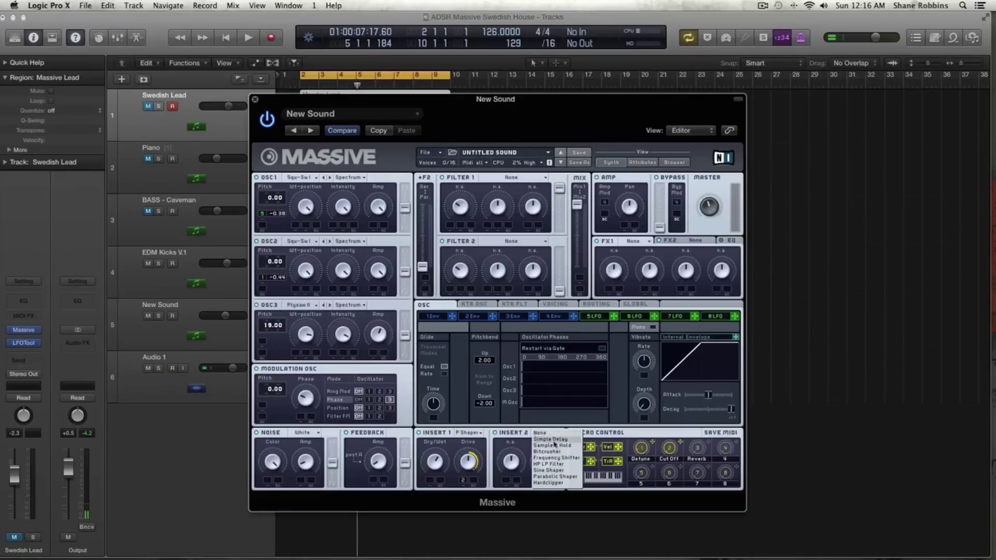
pyautogui.click(575, 470)
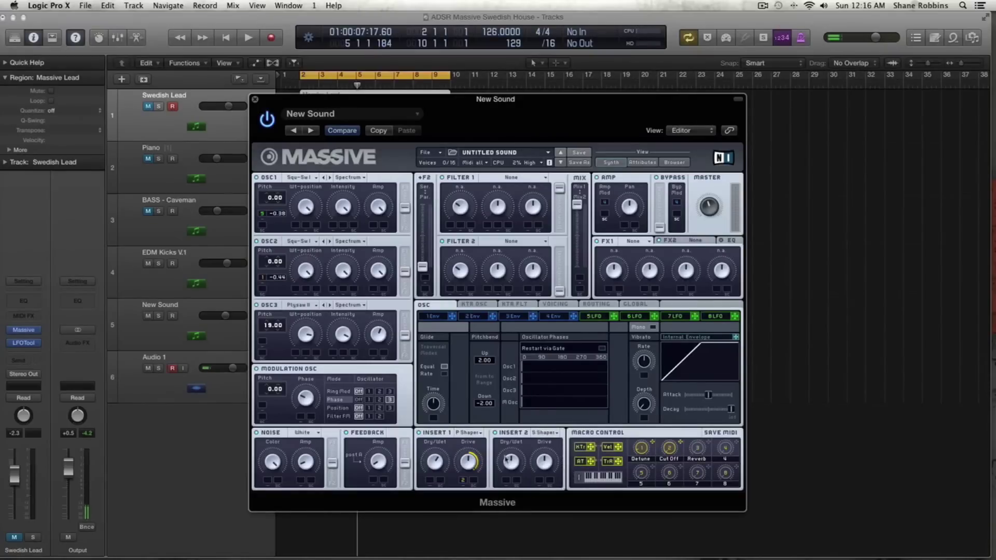
pyautogui.moveTo(501, 457); pyautogui.dragTo(511, 494)
pyautogui.press('space')
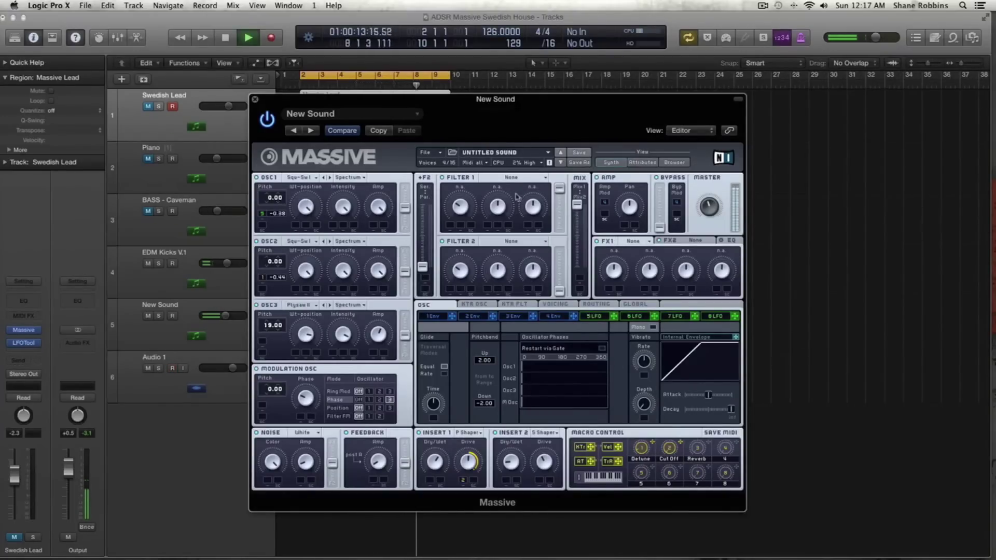
# Move the filter feed toward series and set Filter 1 to Lowpass 2 with 4 Env modulating its cutoff upward
pyautogui.press('space')
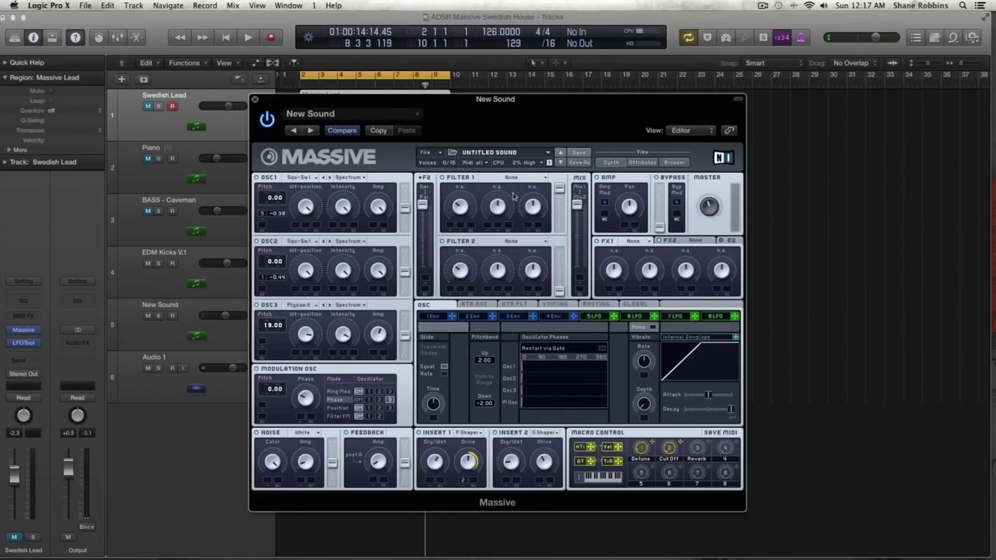
pyautogui.click(516, 182)
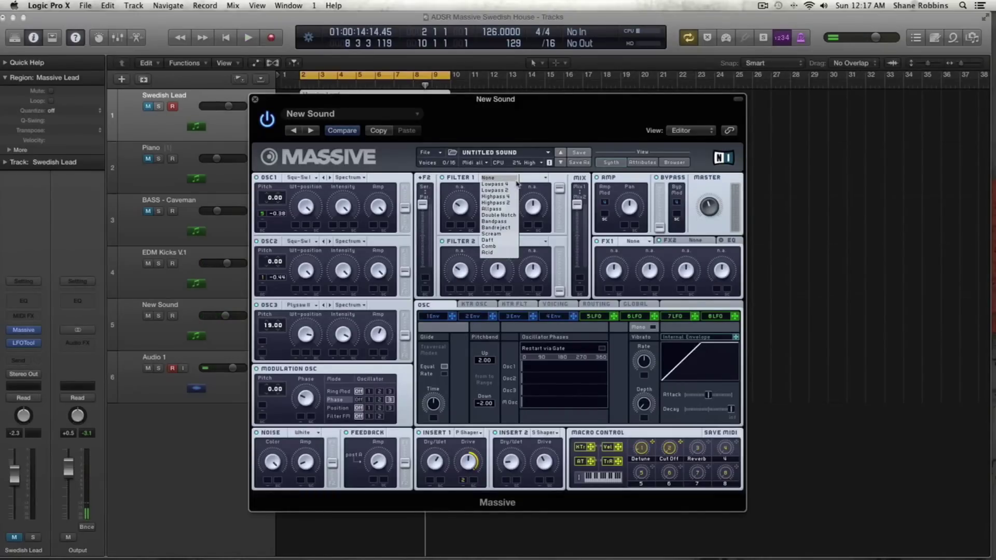
pyautogui.click(515, 190)
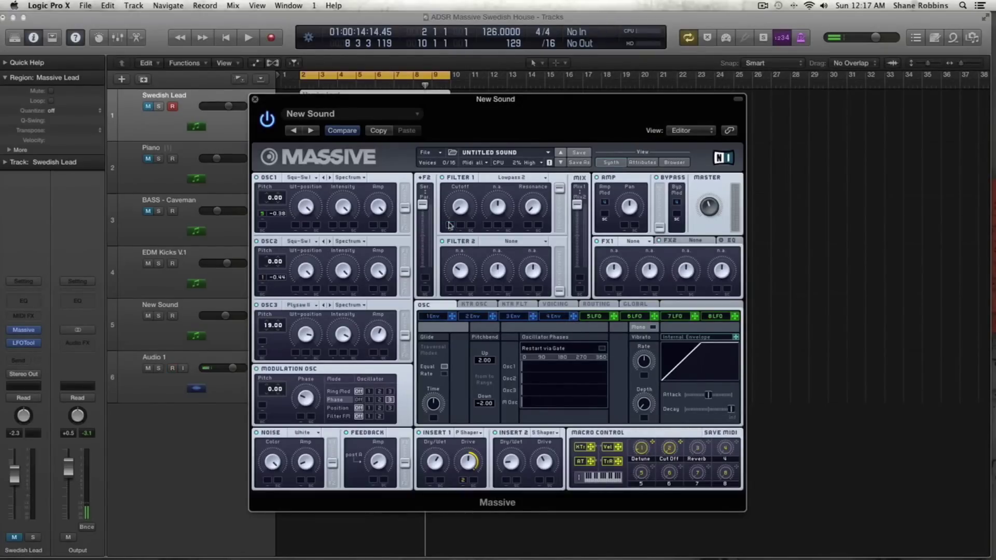
pyautogui.moveTo(452, 229); pyautogui.dragTo(452, 193)
pyautogui.press('space')
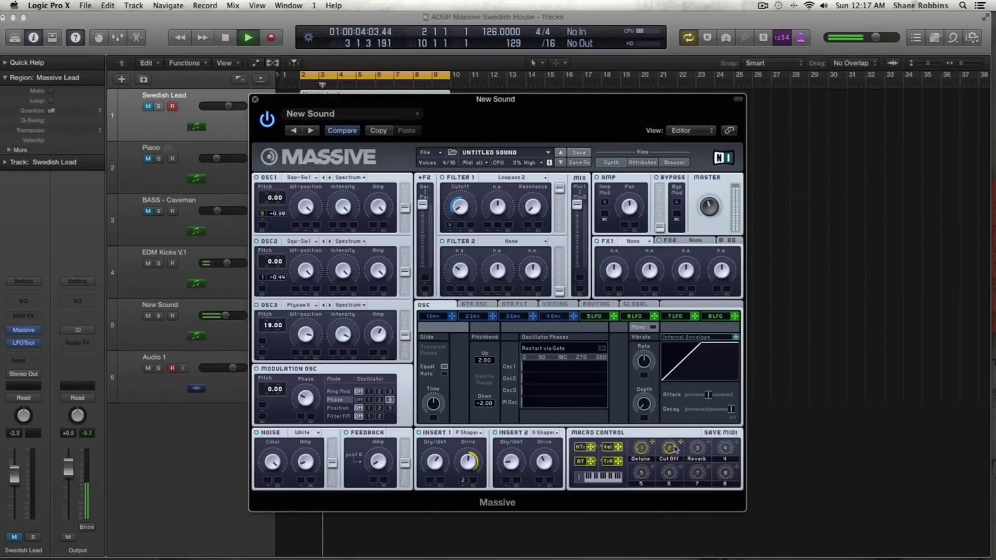
pyautogui.press('space')
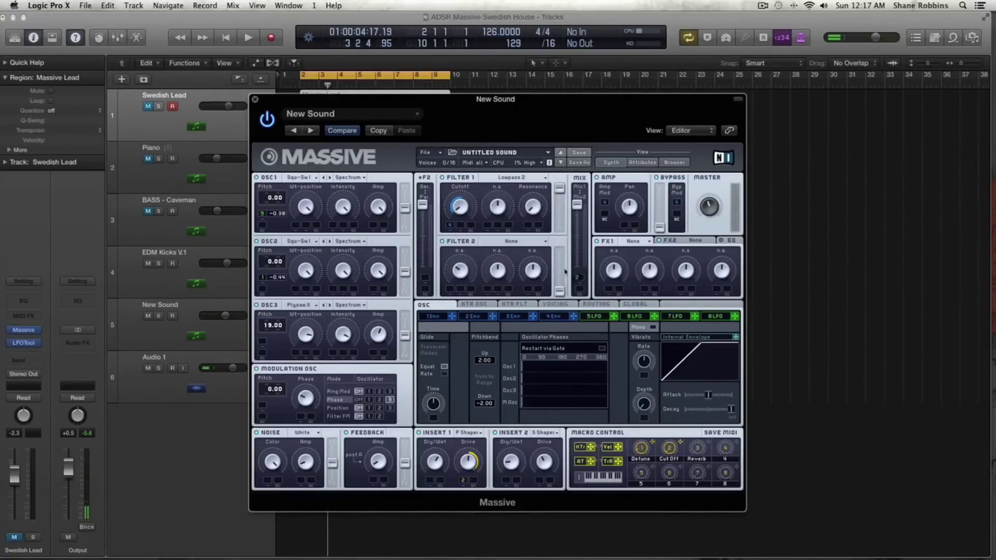
# Assign the Cut Off macro to Filter 1's cutoff, adjust its modulation range, and audition the filter
pyautogui.moveTo(466, 231); pyautogui.dragTo(472, 223)
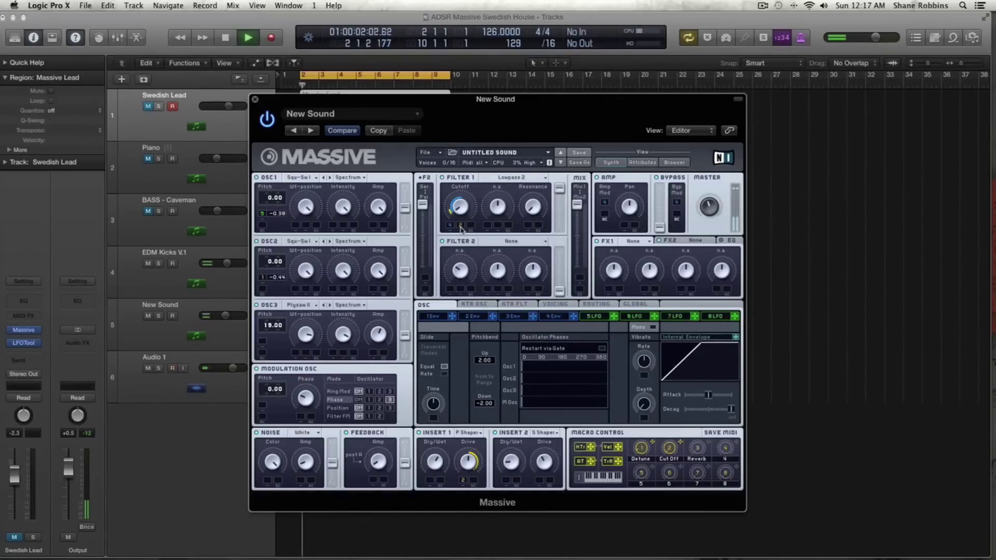
pyautogui.moveTo(469, 230); pyautogui.dragTo(463, 222)
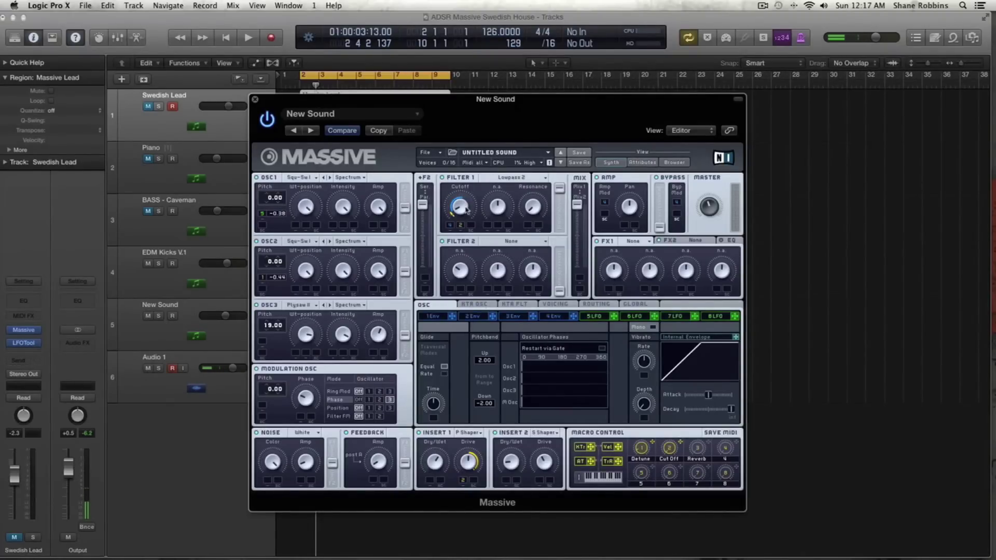
pyautogui.press('space')
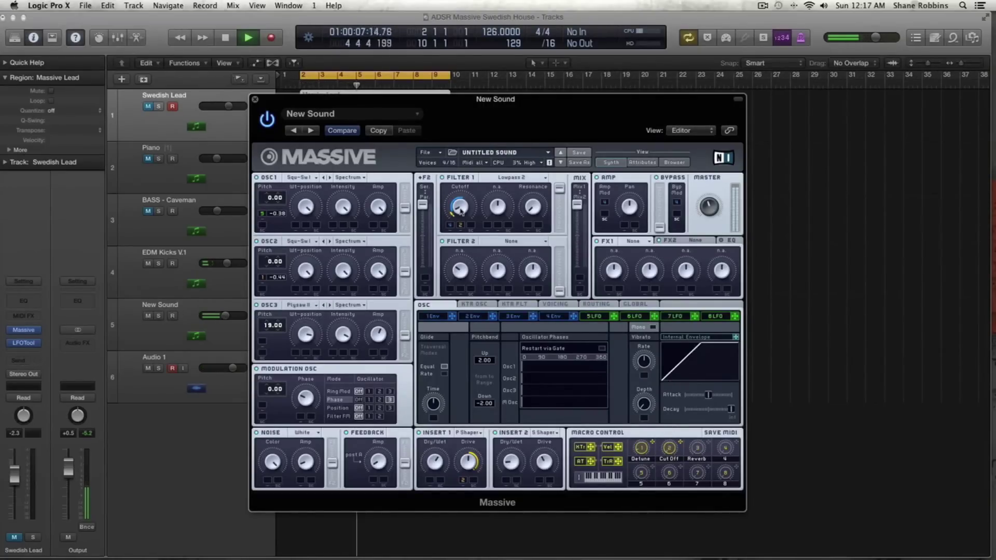
pyautogui.press('space')
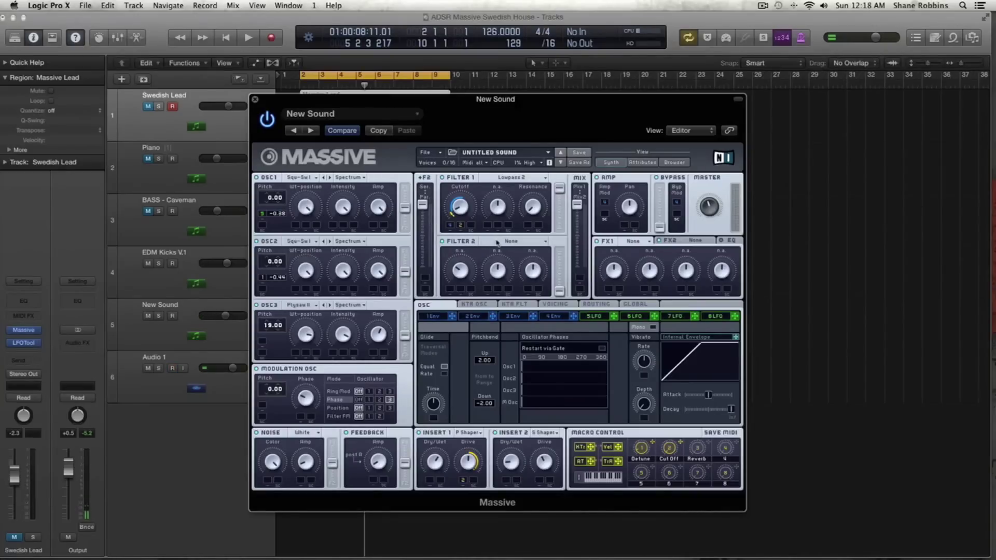
# Set Filter 2's type to Bandpass
pyautogui.click(496, 242)
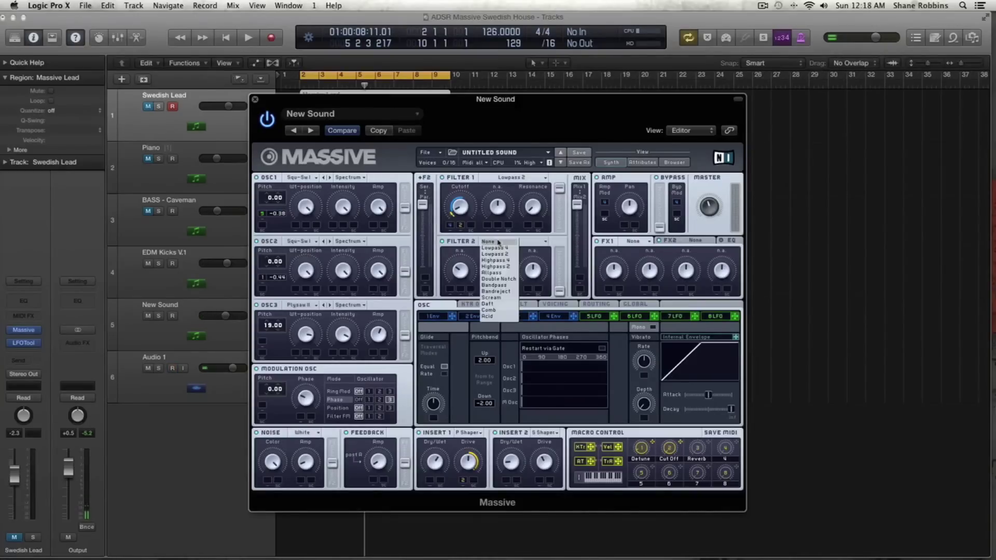
pyautogui.click(506, 286)
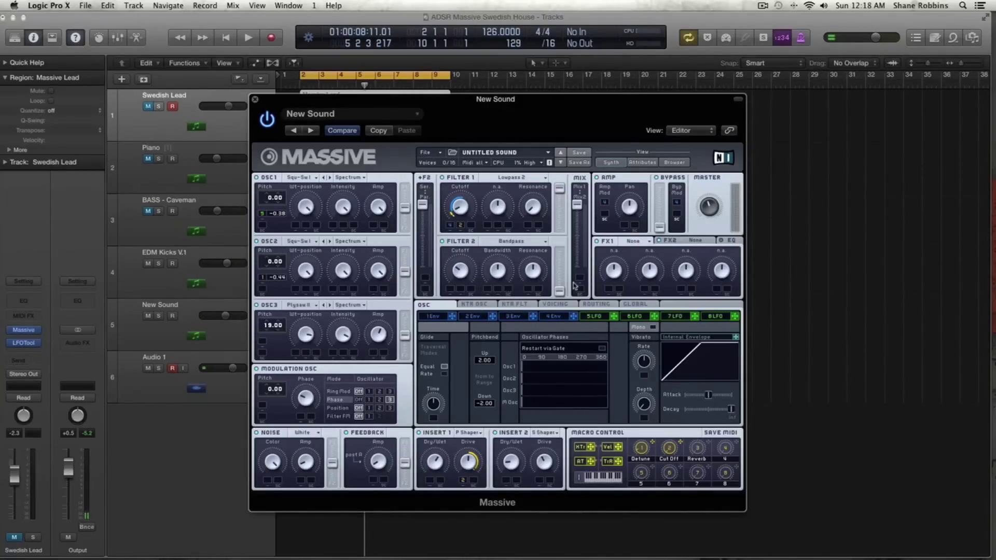
# Raise Filter 2's output level to maximum and audition the combined filters
pyautogui.moveTo(563, 291); pyautogui.dragTo(560, 180)
pyautogui.press('space')
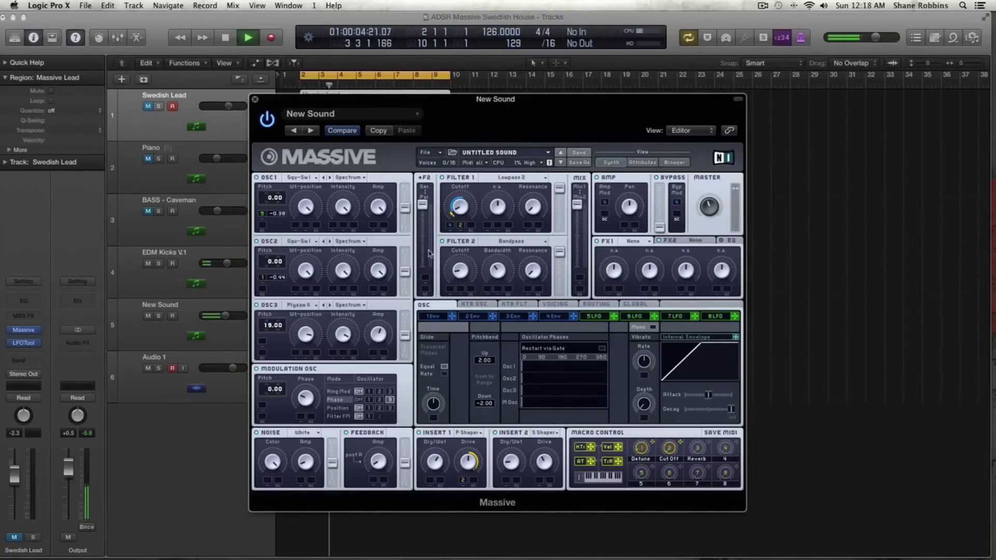
pyautogui.press('space')
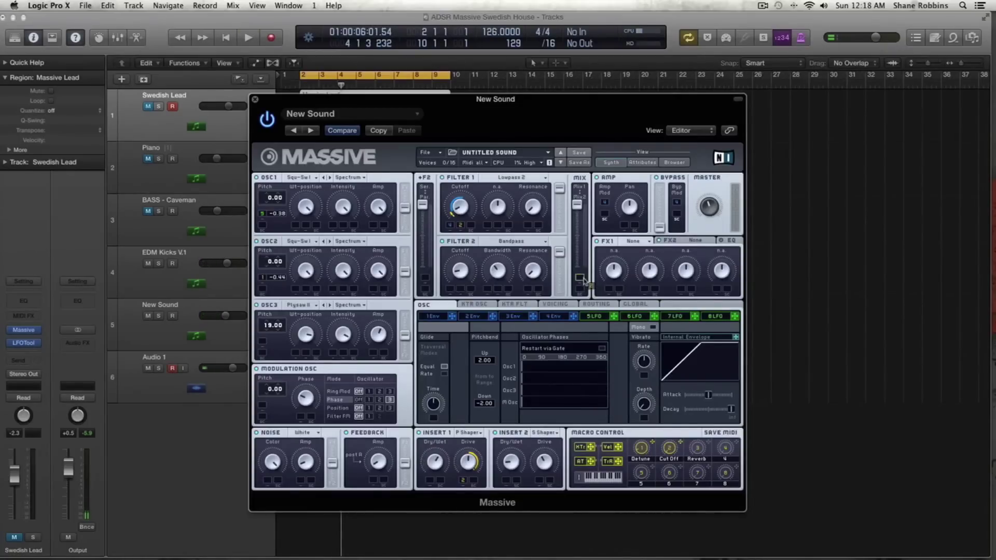
# Assign the Cut Off macro to the filter Mix fader and the serial/parallel fader at full range, auditioning each assignment
pyautogui.moveTo(583, 280); pyautogui.dragTo(583, 282)
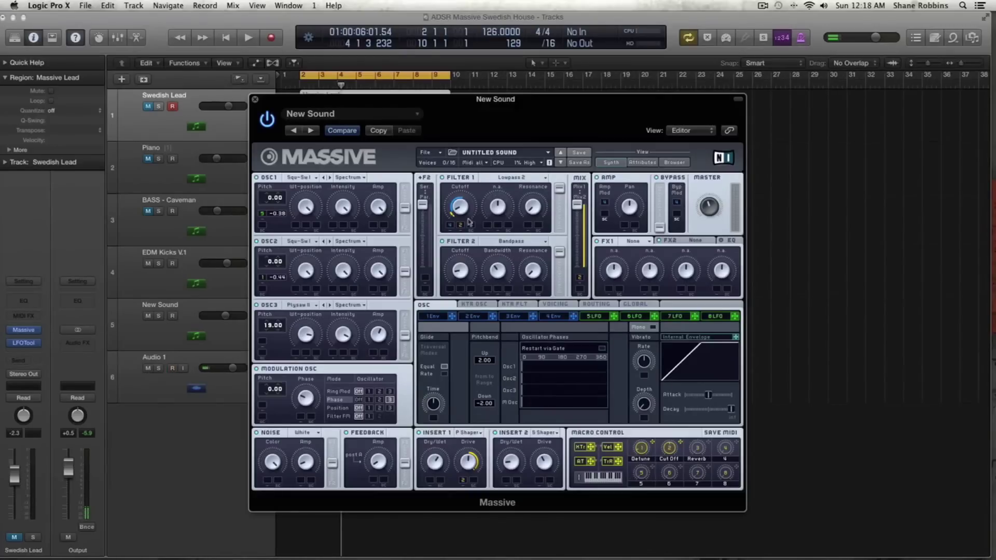
pyautogui.press('space')
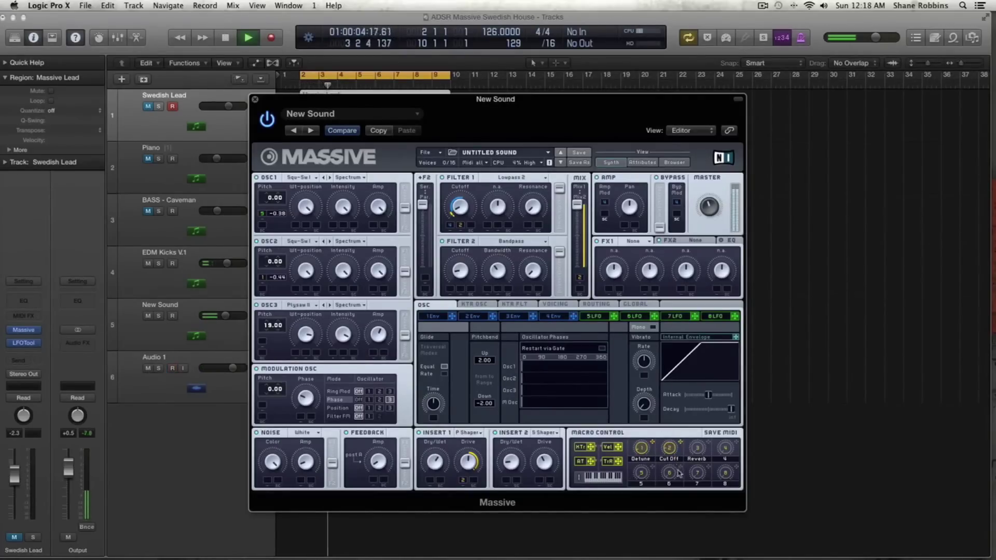
pyautogui.press('space')
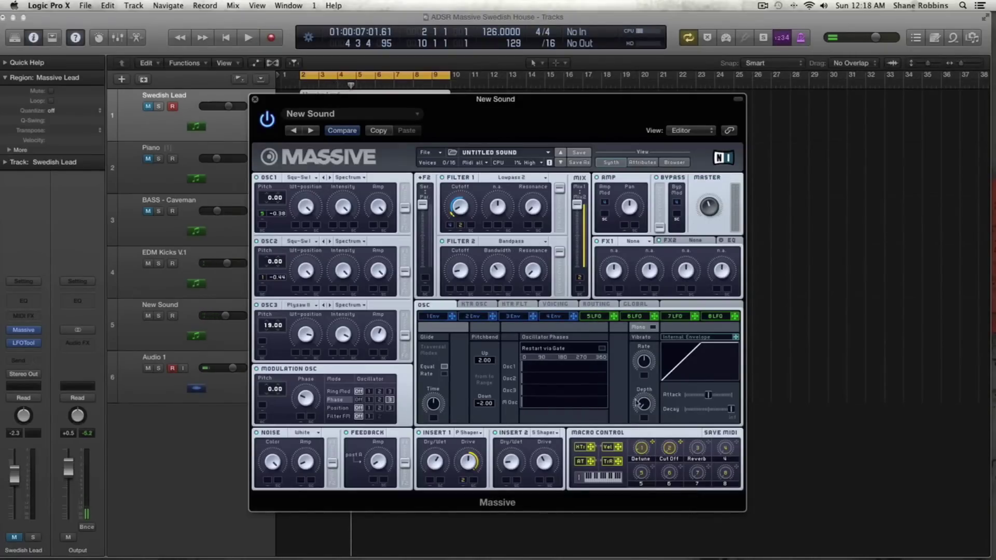
pyautogui.moveTo(531, 311); pyautogui.dragTo(425, 280)
pyautogui.press('space')
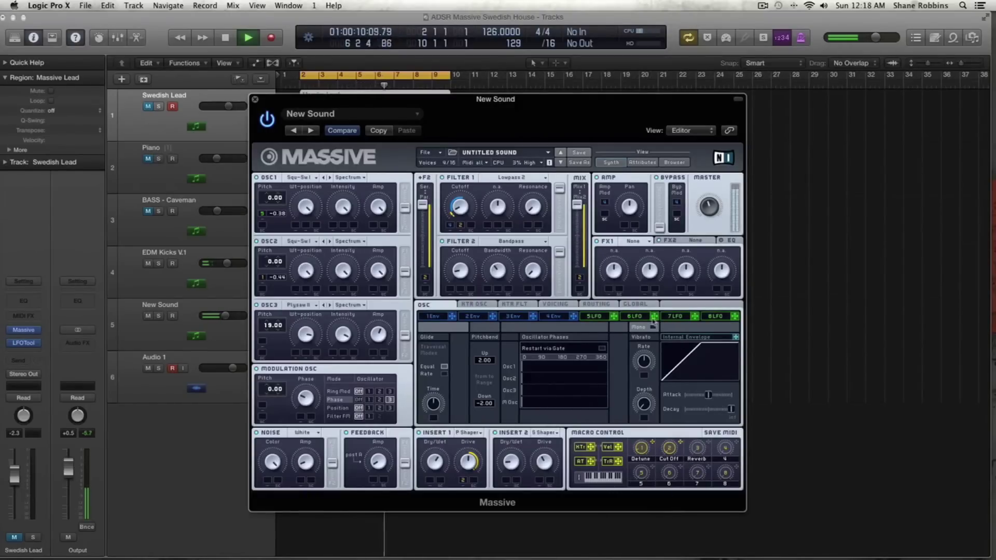
pyautogui.press('space')
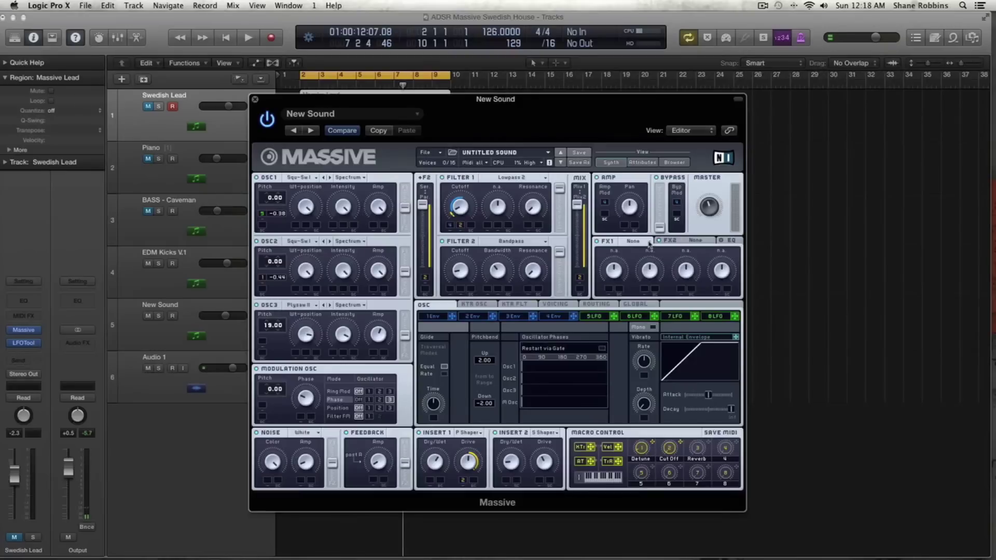
# Set the unison to 6 voices, enable the Pitch Cutoff spread with a very slight amount, and audition the detuned sound
pyautogui.click(435, 316)
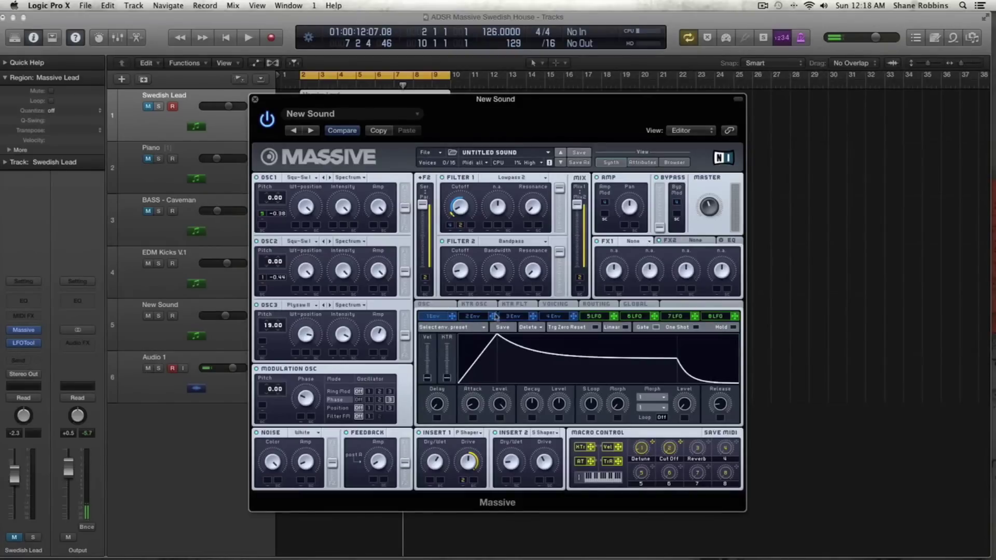
pyautogui.click(557, 307)
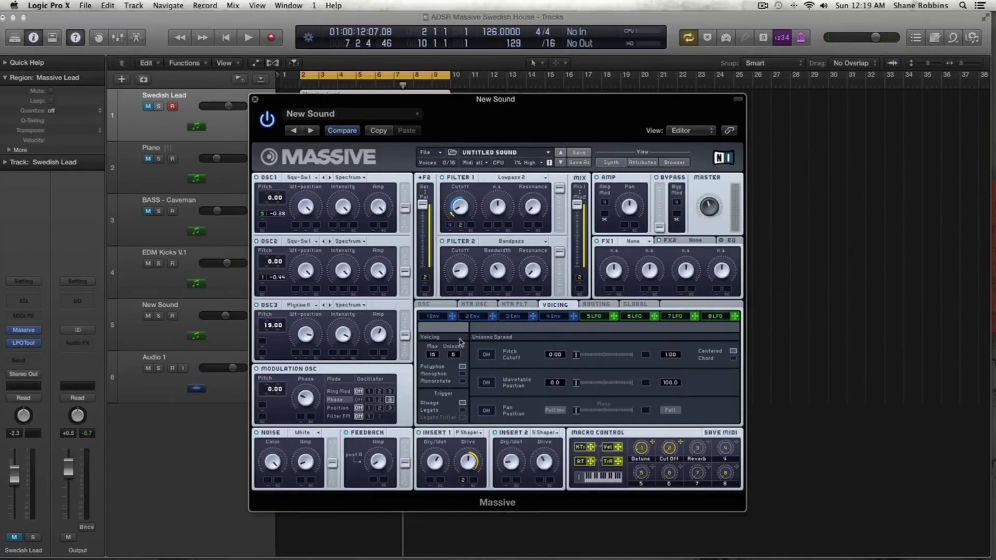
pyautogui.scroll(5, 460, 342)
pyautogui.press('space')
pyautogui.click(485, 354)
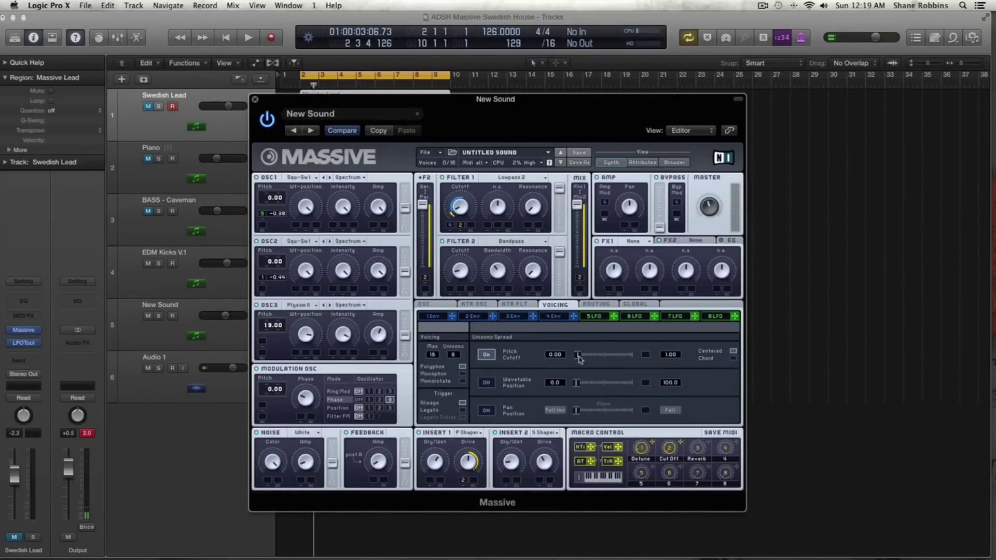
pyautogui.press('space')
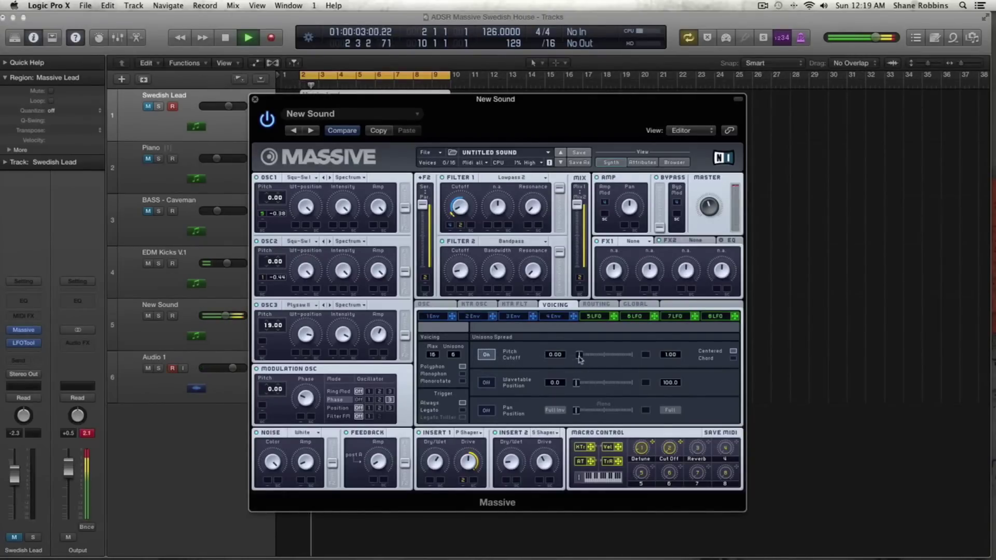
# Lower the New Sound track's volume slightly during playback
pyautogui.click(250, 355)
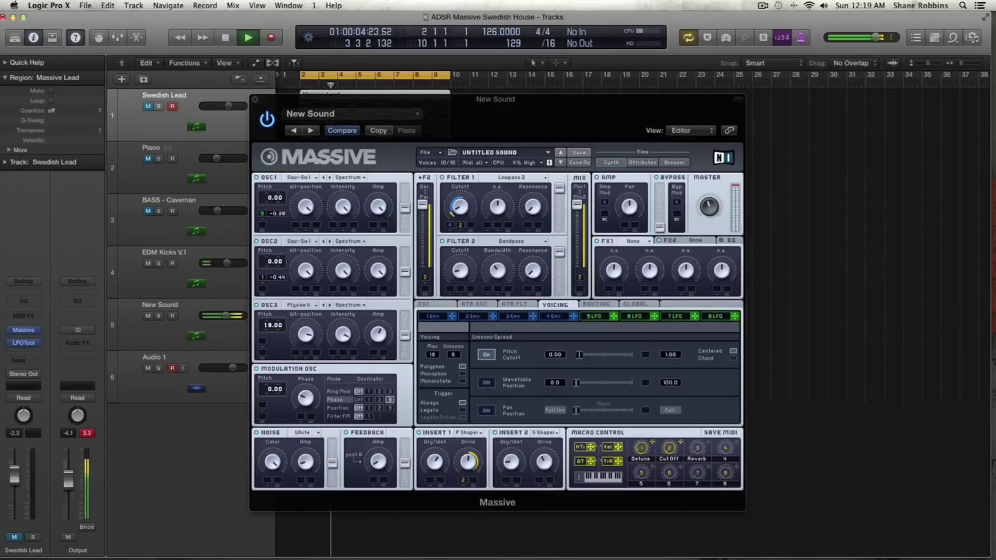
pyautogui.moveTo(226, 315); pyautogui.dragTo(222, 316)
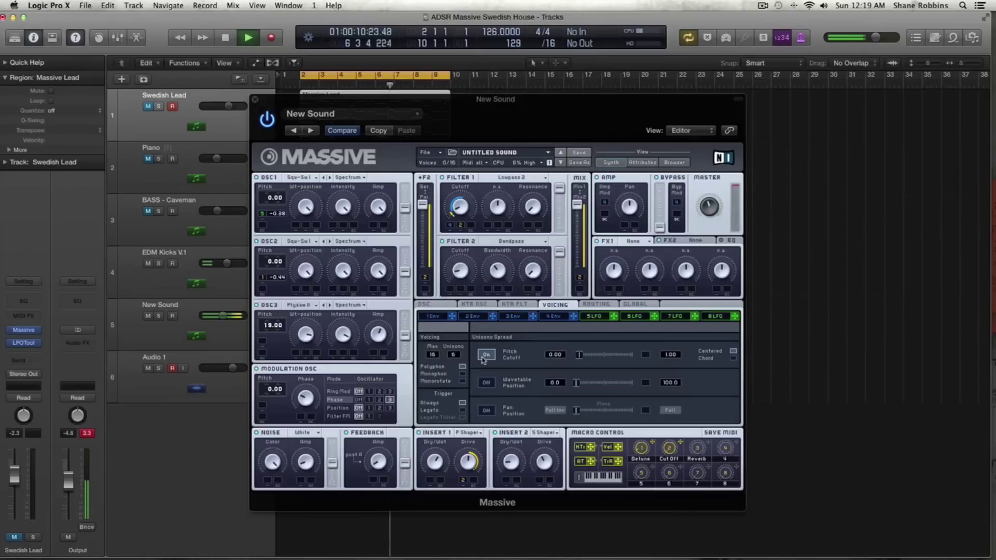
pyautogui.press('space')
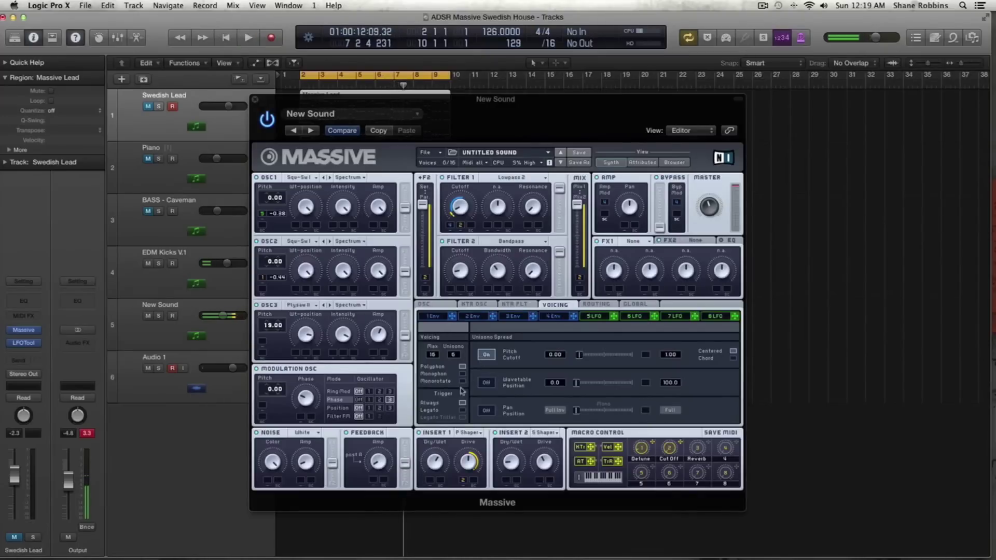
# Enable the unison Pan Position spread, move its amount well toward Full, and audition the stereo width
pyautogui.click(486, 410)
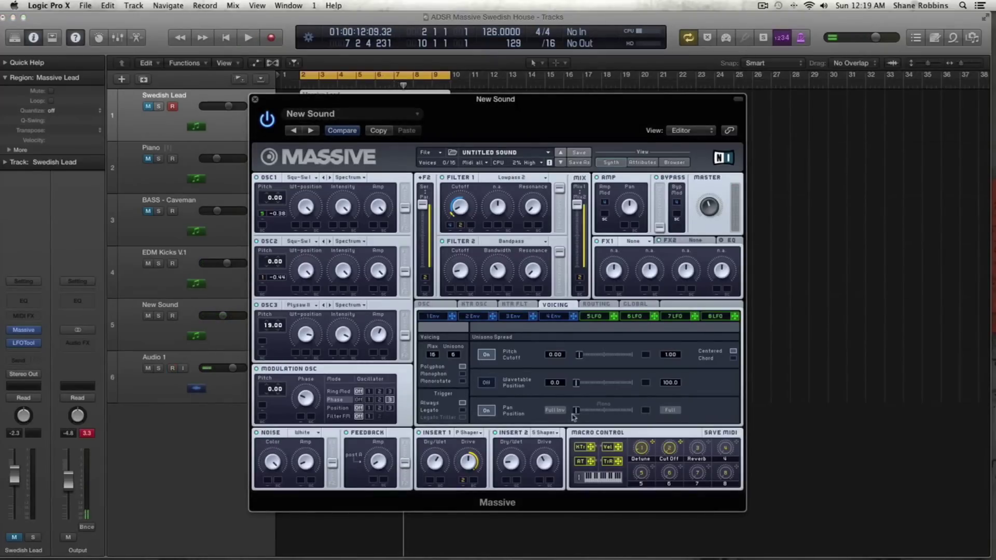
pyautogui.moveTo(574, 415); pyautogui.dragTo(628, 418)
pyautogui.press('space')
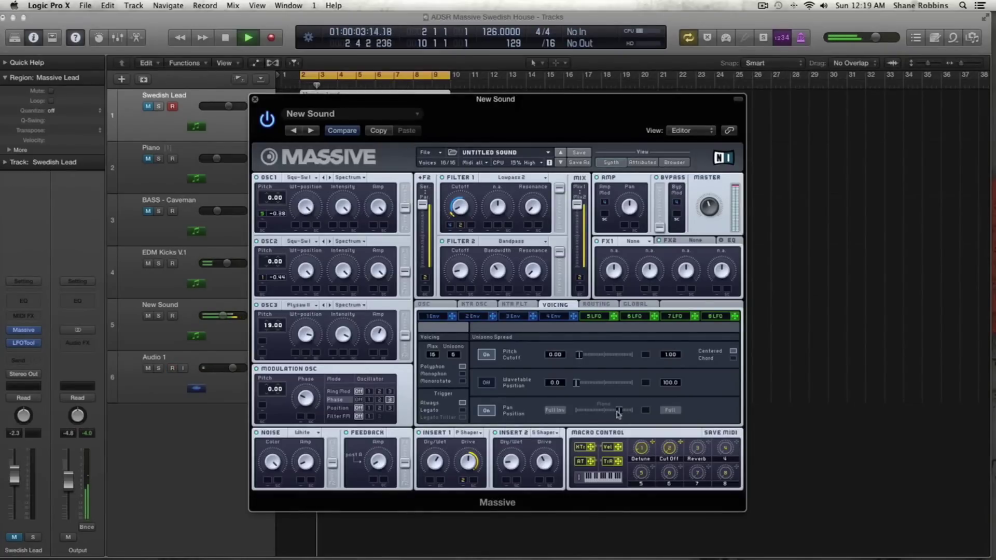
pyautogui.press('space')
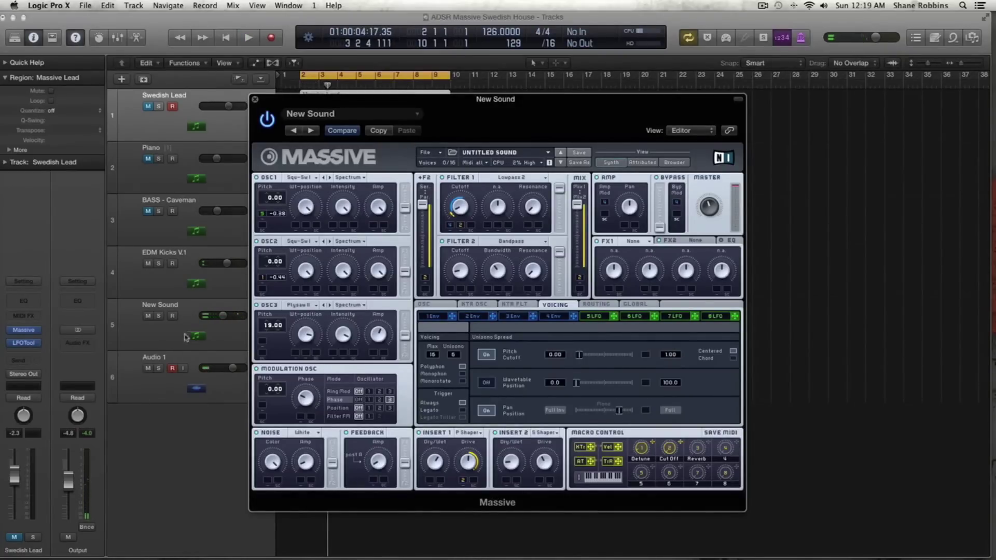
pyautogui.click(224, 321)
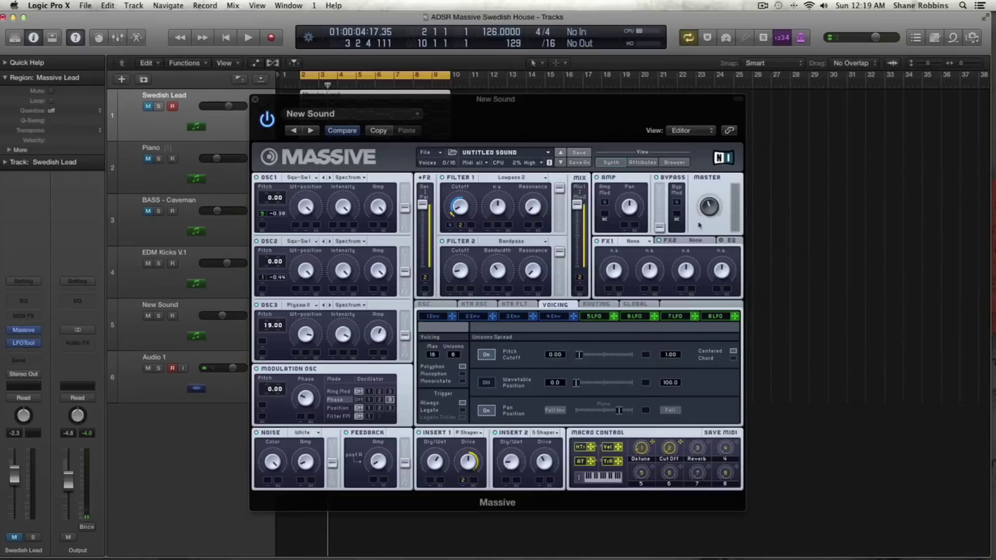
pyautogui.click(724, 247)
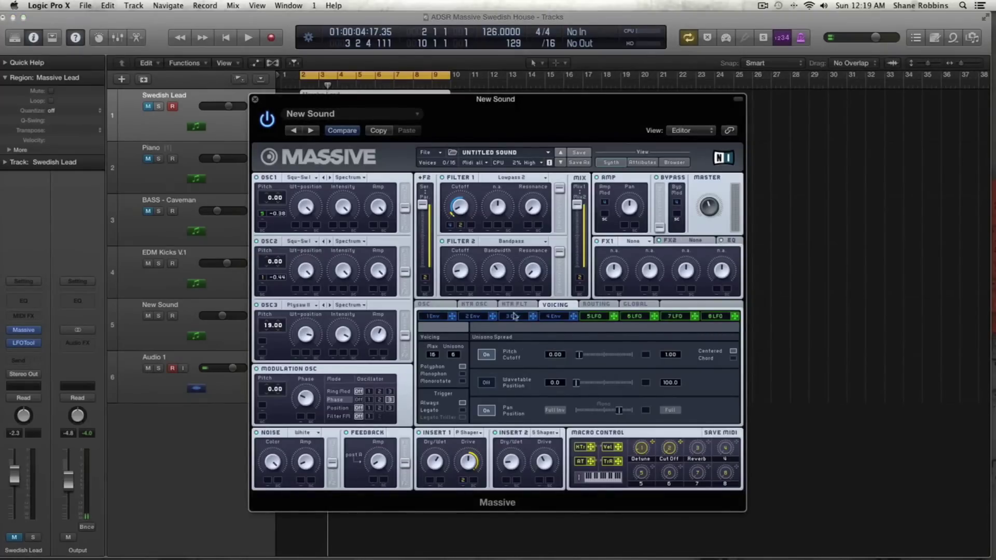
# Reshape the oscillator key-tracking curve by raising its three middle points to 127, and audition it
pyautogui.click(472, 305)
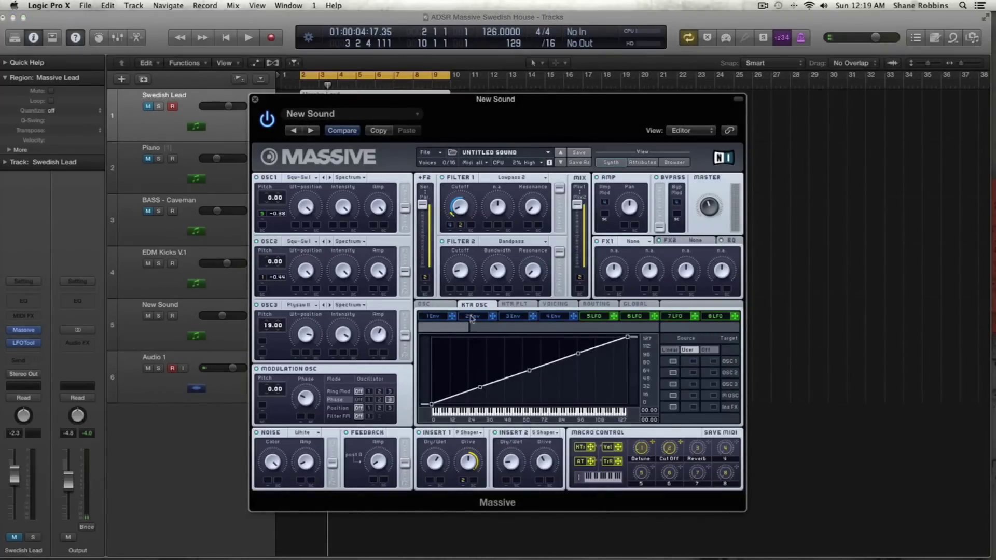
pyautogui.moveTo(479, 393); pyautogui.dragTo(466, 337)
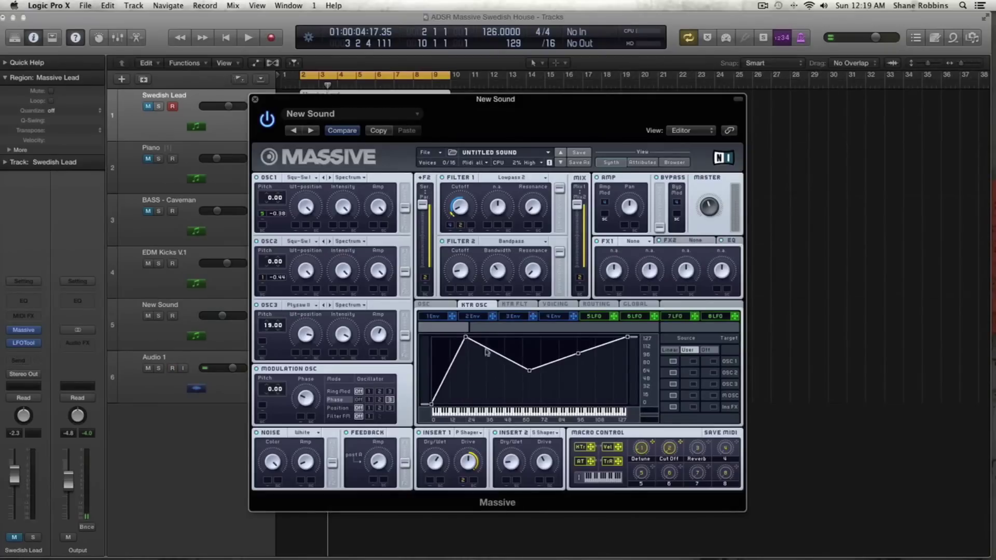
pyautogui.moveTo(530, 374); pyautogui.dragTo(585, 337)
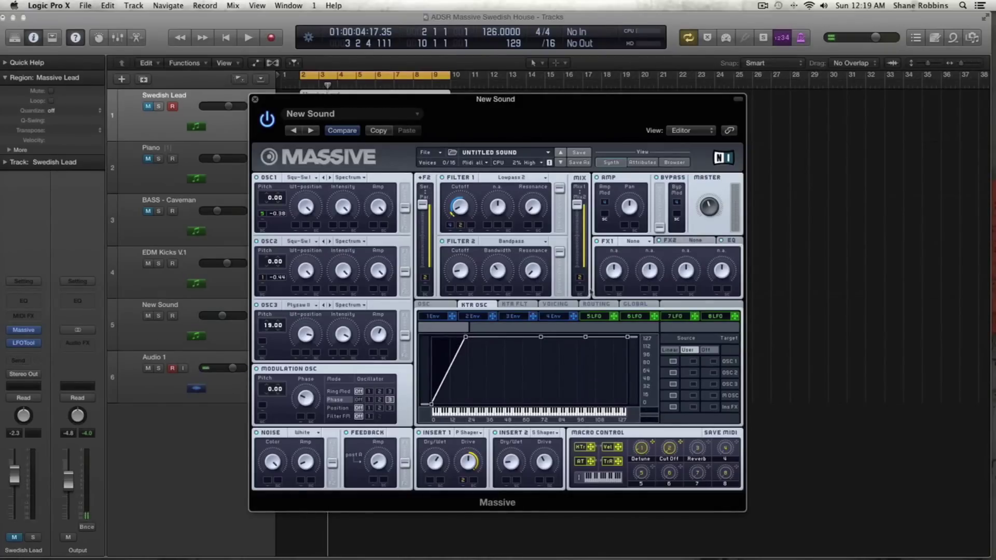
pyautogui.press('space')
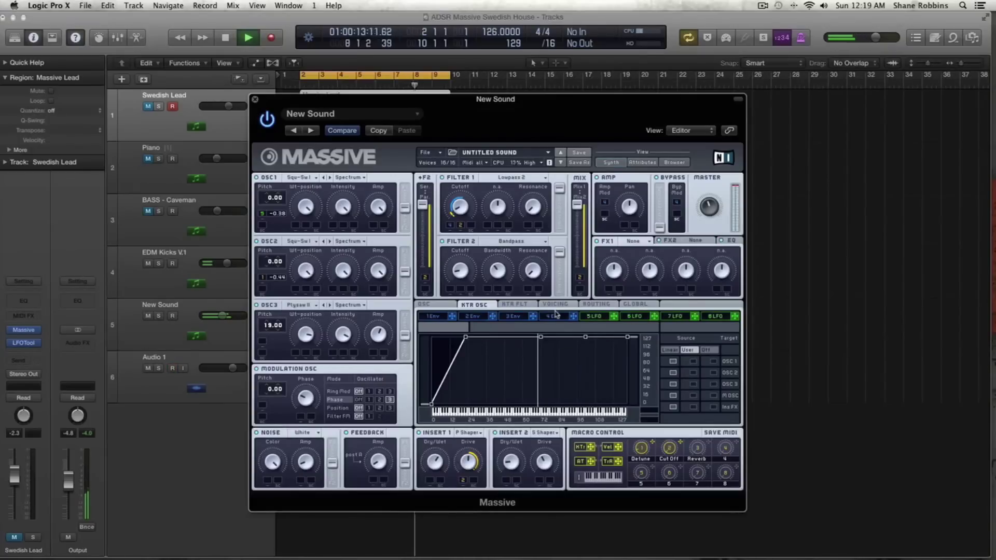
pyautogui.press('space')
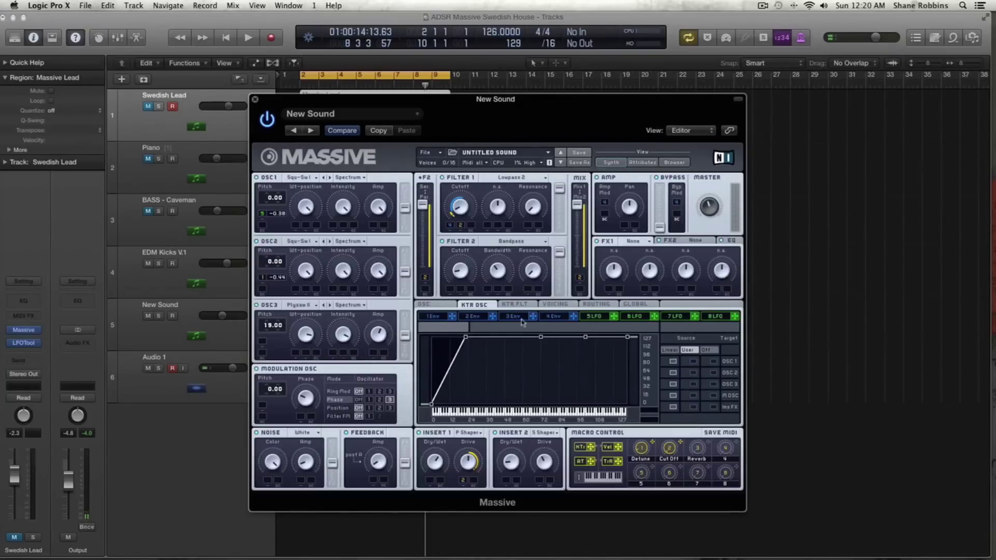
# Raise the three middle points of the filter key-tracking curve to the maximum and audition the change
pyautogui.click(514, 305)
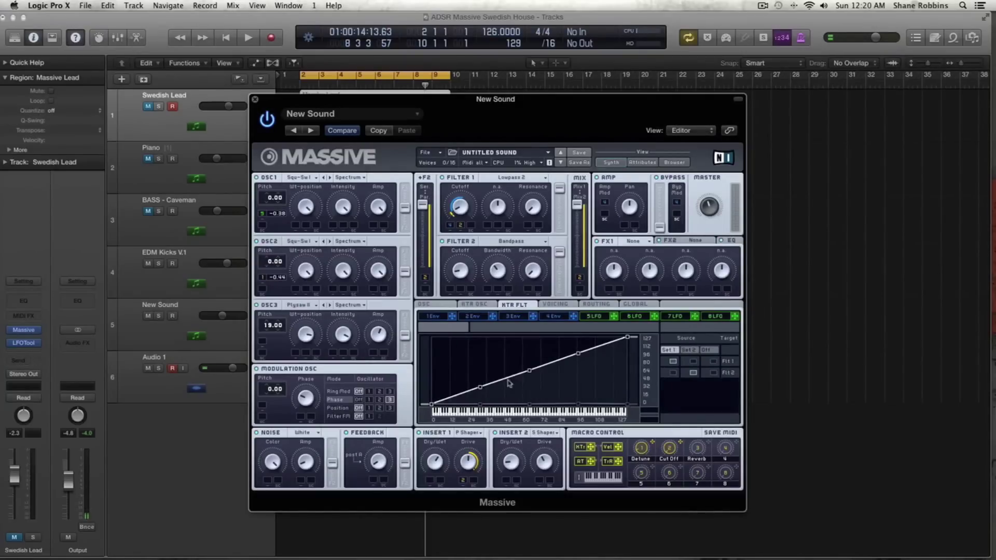
pyautogui.moveTo(478, 392); pyautogui.dragTo(481, 338)
pyautogui.moveTo(529, 372); pyautogui.dragTo(539, 306)
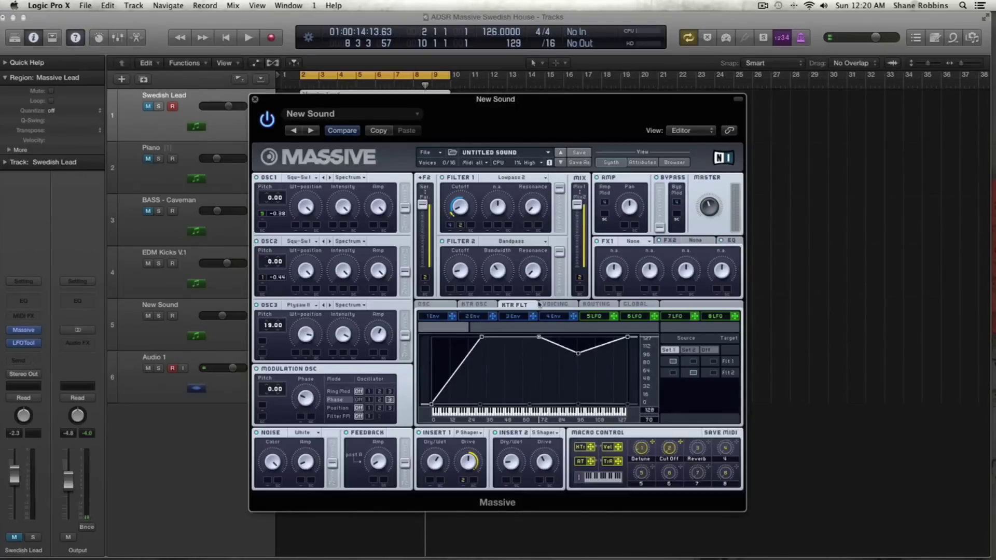
pyautogui.moveTo(578, 354); pyautogui.dragTo(581, 327)
pyautogui.press('space')
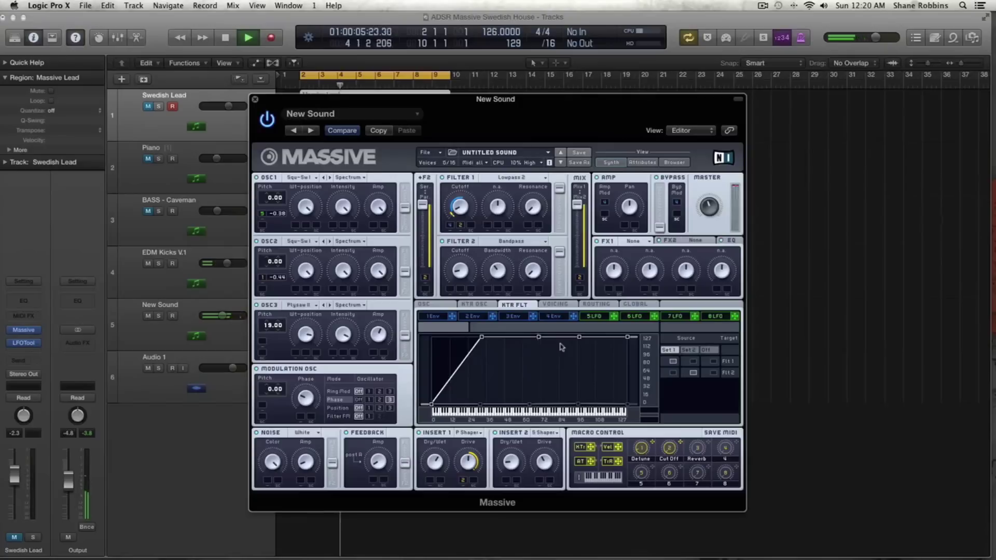
pyautogui.press('space')
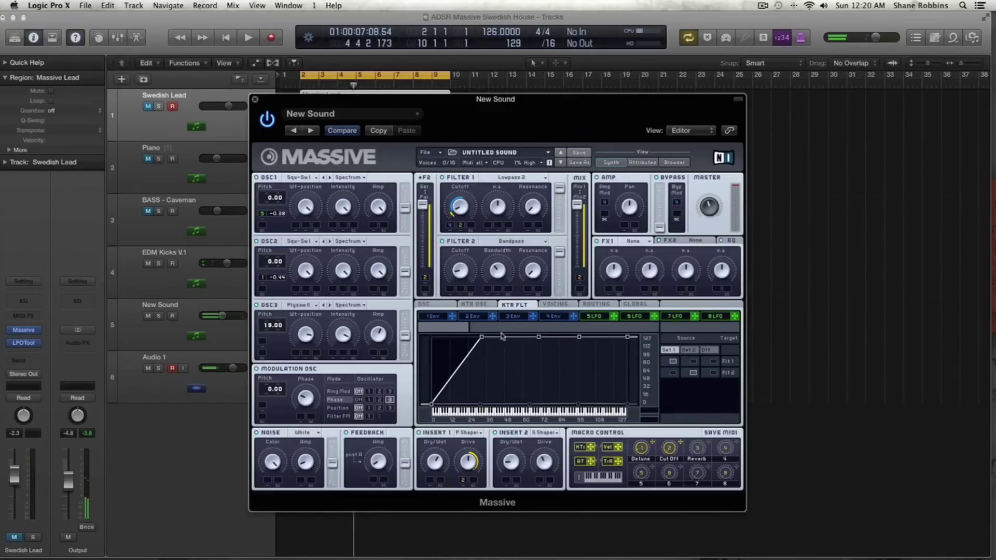
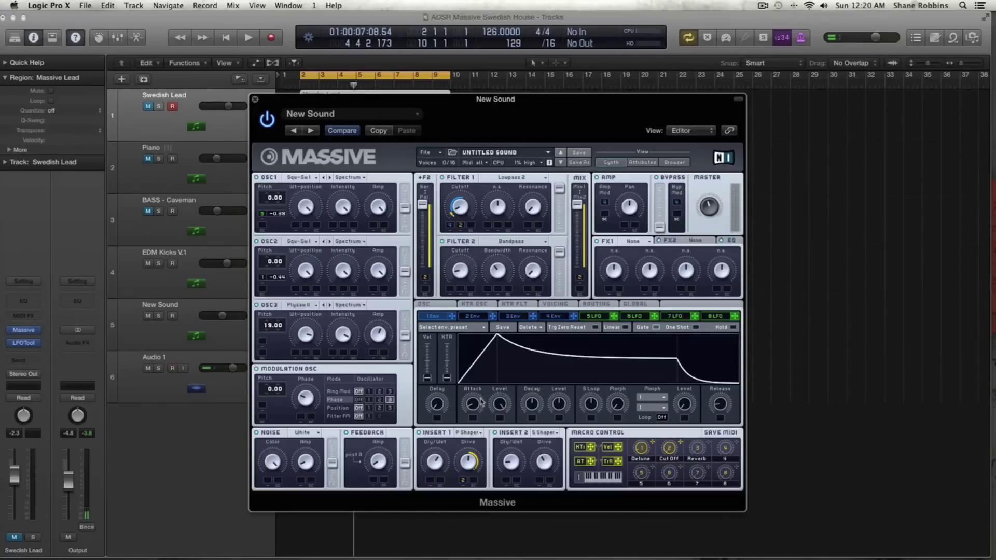
# Shape 1 Env with a shorter attack, a longer decay falling to a low level, and a longer release
pyautogui.moveTo(472, 403); pyautogui.dragTo(473, 430)
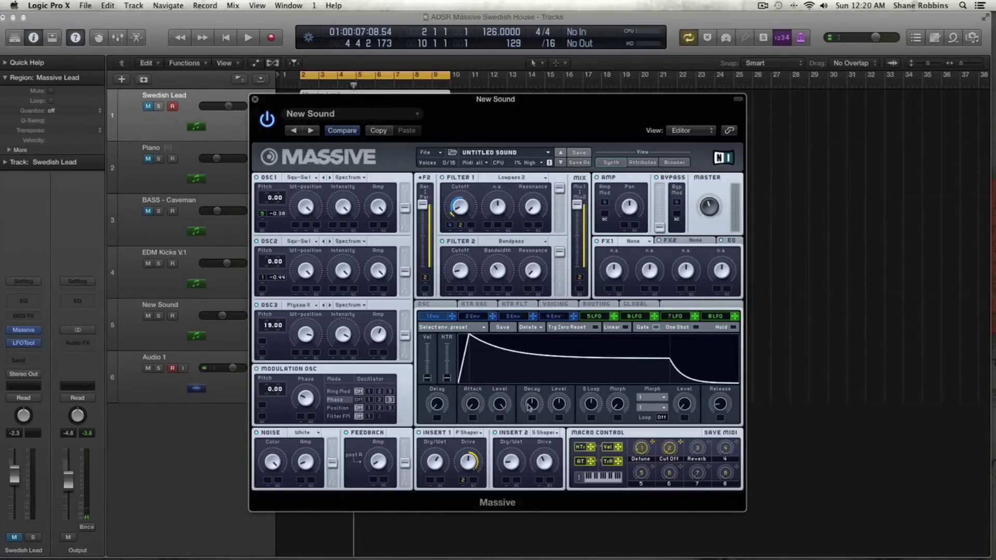
pyautogui.moveTo(533, 406); pyautogui.dragTo(563, 441)
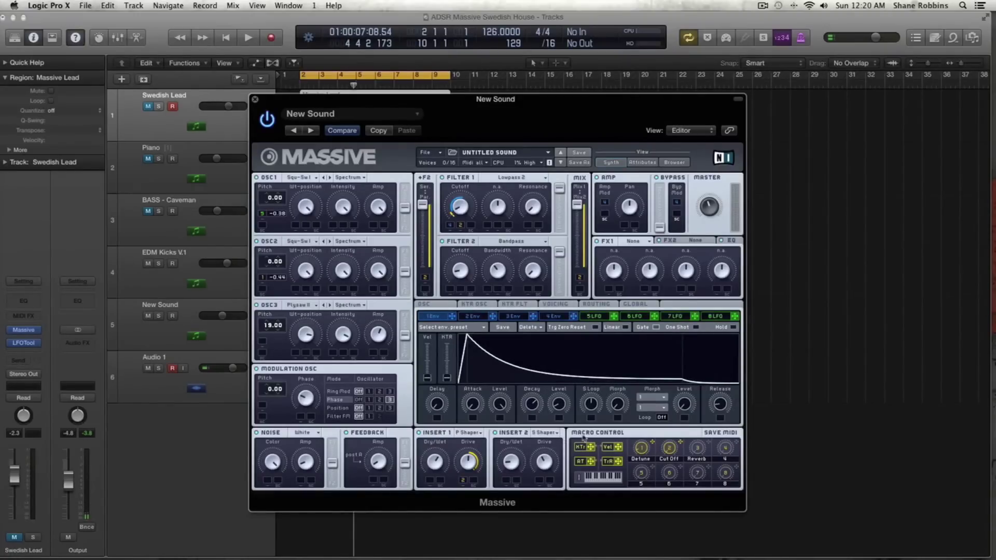
pyautogui.moveTo(719, 409)
pyautogui.mouseDown()
pyautogui.moveTo(719, 371)
pyautogui.moveTo(721, 399)
pyautogui.mouseUp()
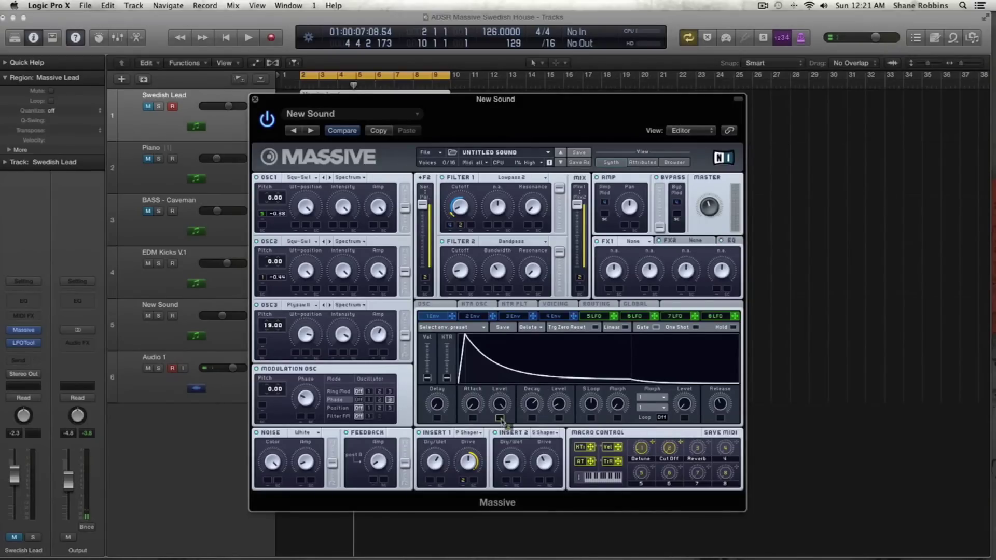
# Assign the Cut Off macro to 1 Env's attack Level and audition the result
pyautogui.moveTo(501, 421); pyautogui.dragTo(500, 418)
pyautogui.press('space')
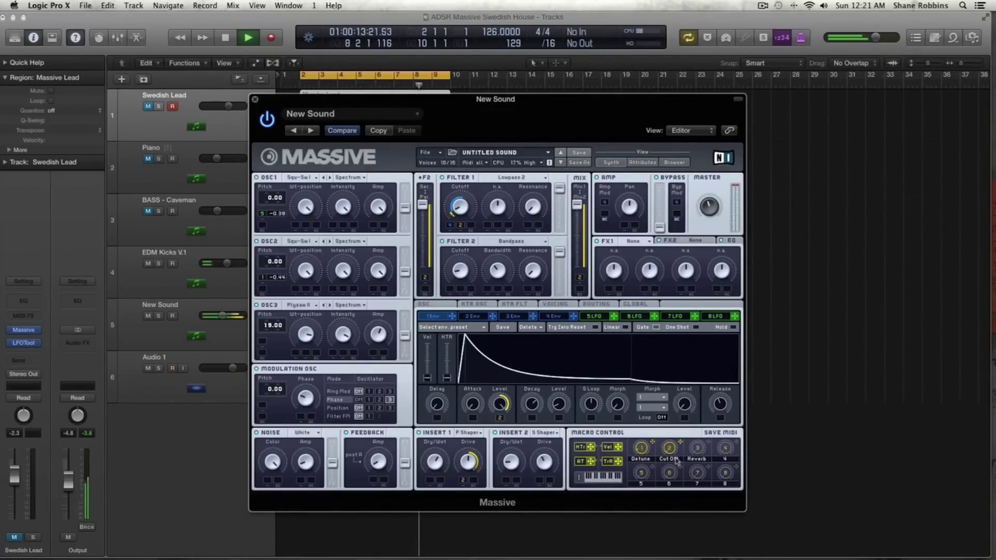
pyautogui.press('space')
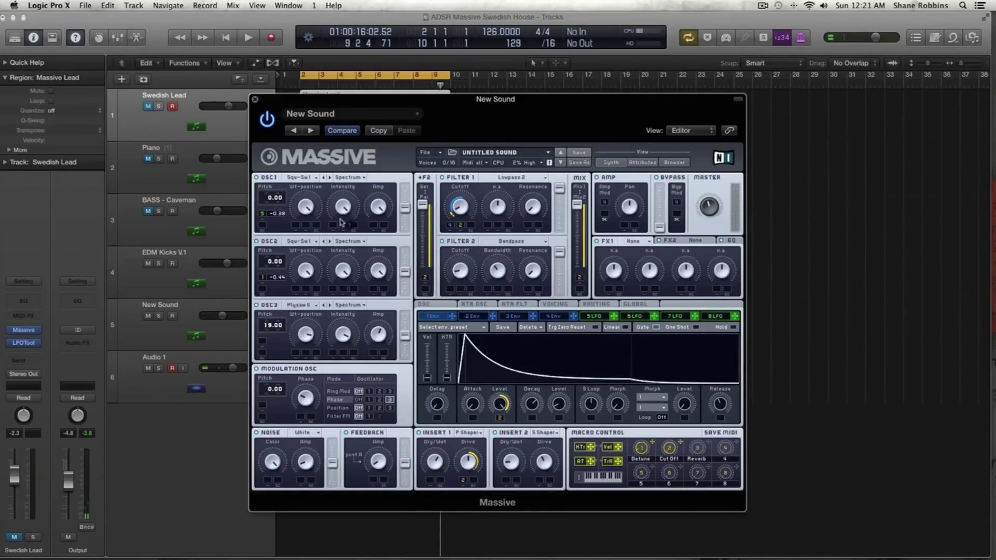
# Assign 1 Env to OSC1's Intensity, set its modulation range, and audition the sound
pyautogui.moveTo(337, 223); pyautogui.dragTo(333, 224)
pyautogui.press('space')
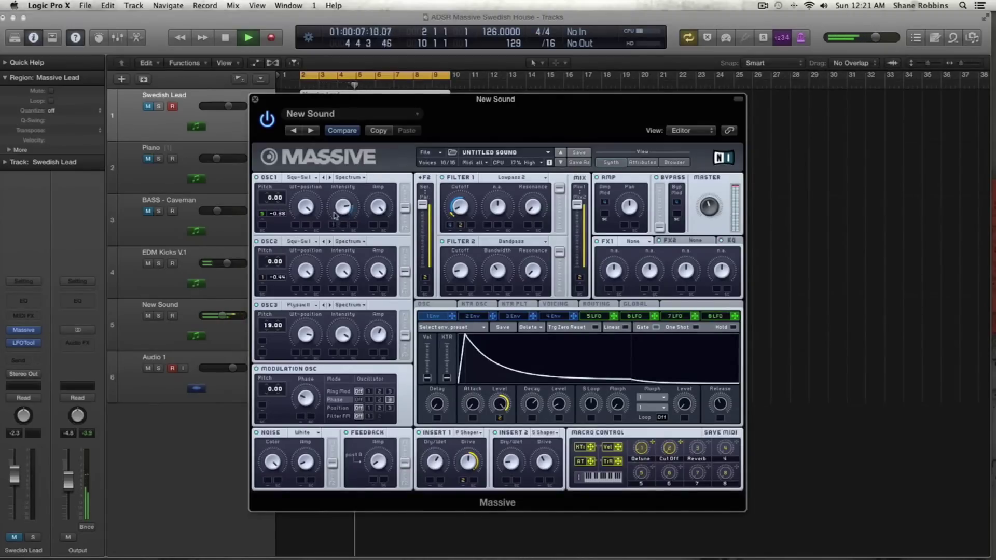
pyautogui.press('space')
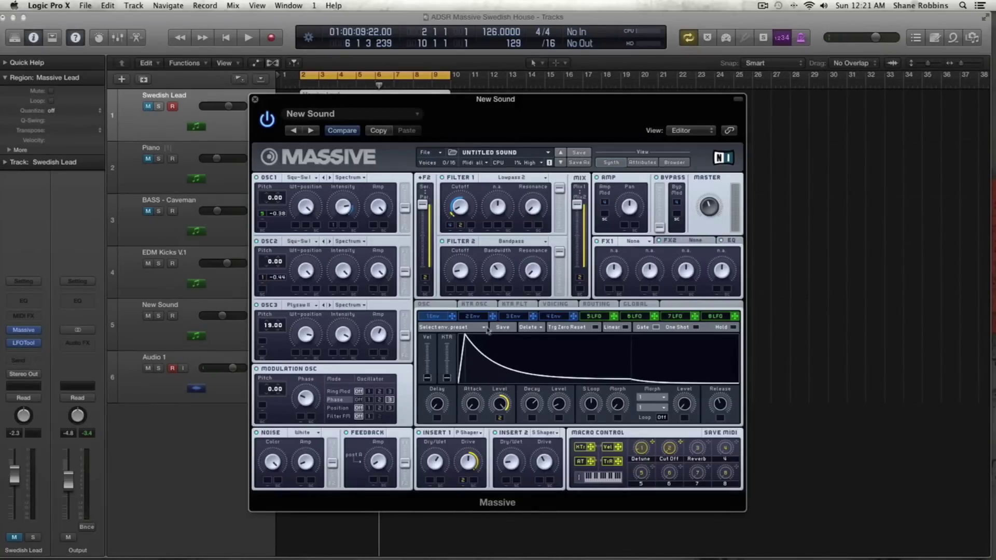
# Shape 2 Env with a longer attack, a full decay Level and a longer release, and audition it
pyautogui.click(472, 316)
pyautogui.moveTo(470, 389); pyautogui.dragTo(473, 355)
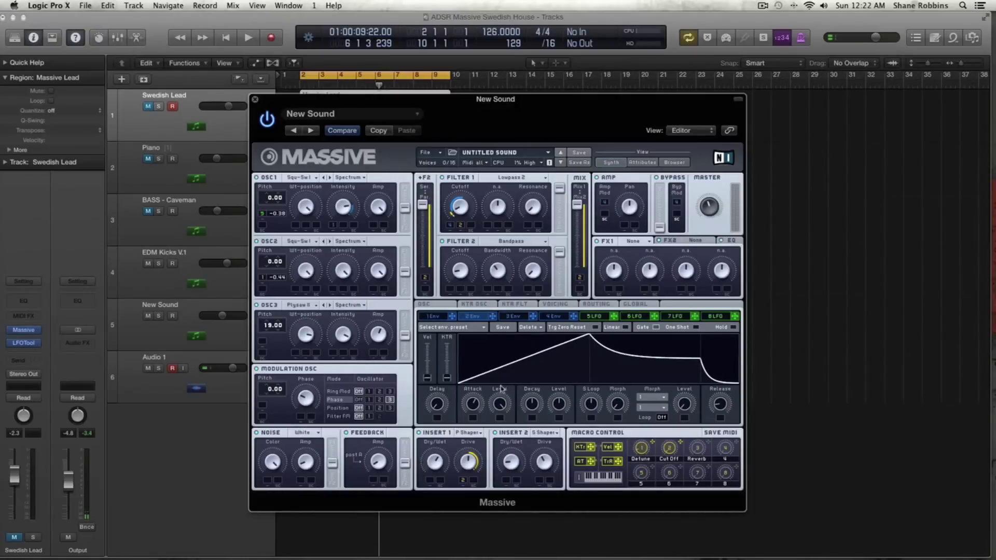
pyautogui.moveTo(536, 407); pyautogui.dragTo(564, 351)
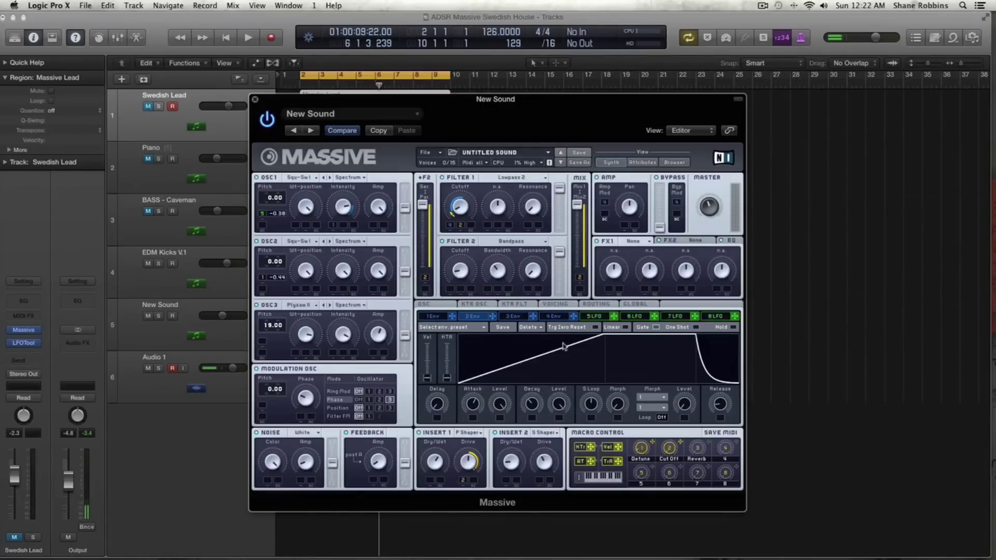
pyautogui.moveTo(719, 406); pyautogui.dragTo(722, 376)
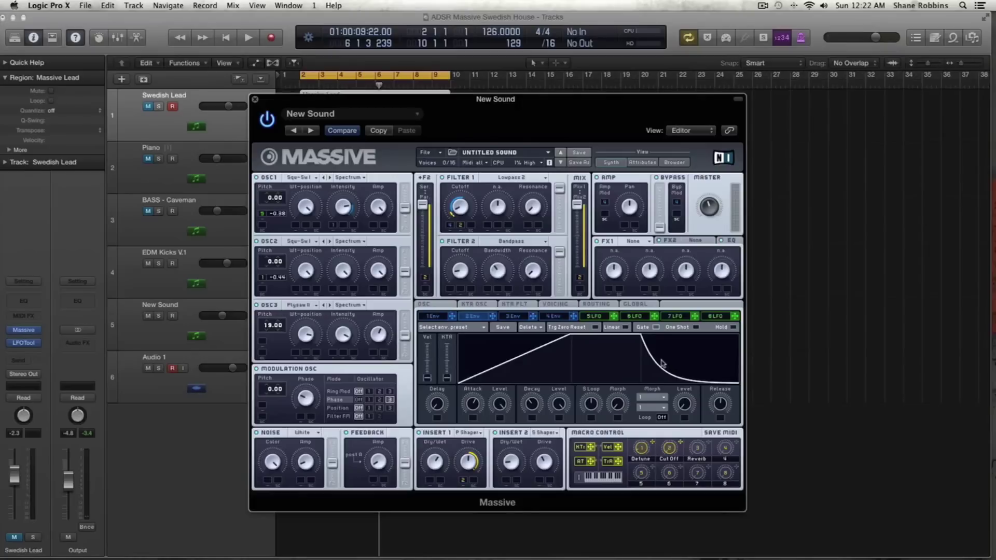
pyautogui.press('space')
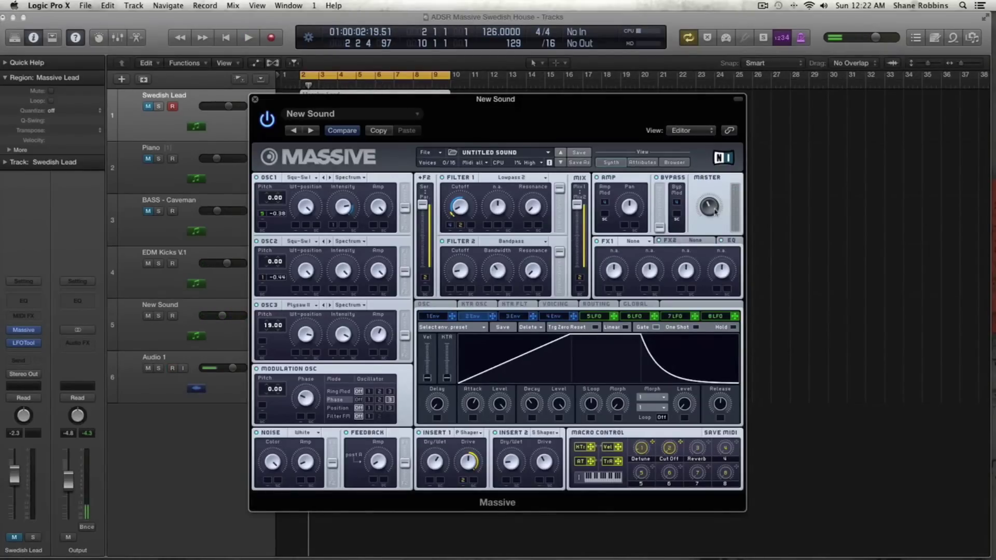
# Load Reverb in FX1, adjust its Size, Density and Color, and lower its Dry/Wet while auditioning
pyautogui.click(633, 241)
pyautogui.click(641, 250)
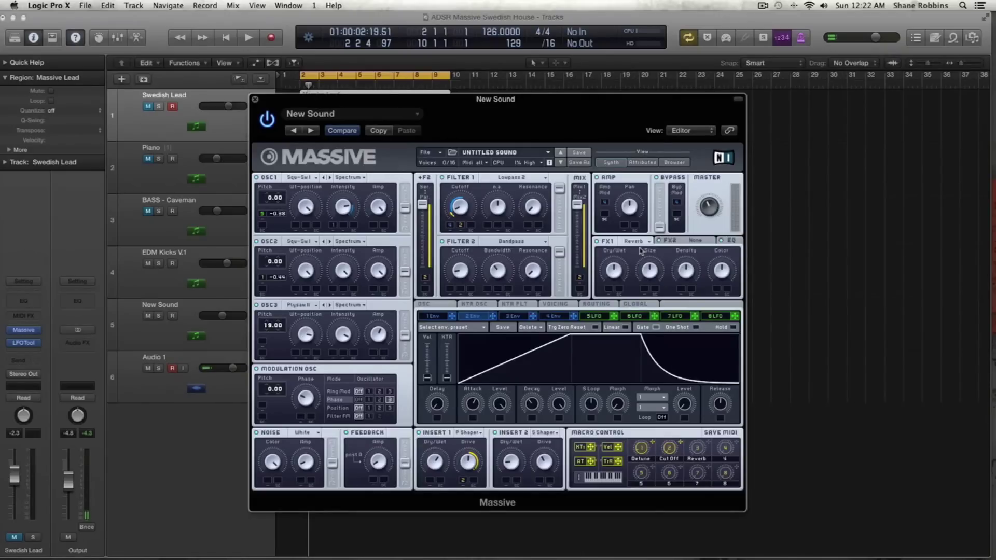
pyautogui.moveTo(693, 273); pyautogui.dragTo(694, 251)
pyautogui.press('space')
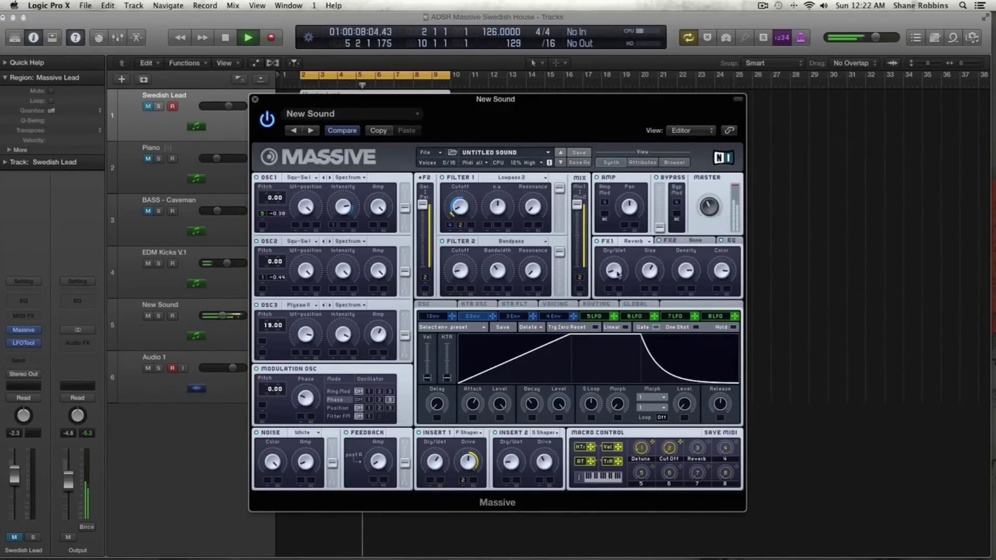
pyautogui.press('space')
# Modulate the reverb's Dry/Wet with the Reverb macro and 2 Env, fine-tuning the amounts during playback
pyautogui.moveTo(614, 301); pyautogui.dragTo(611, 292)
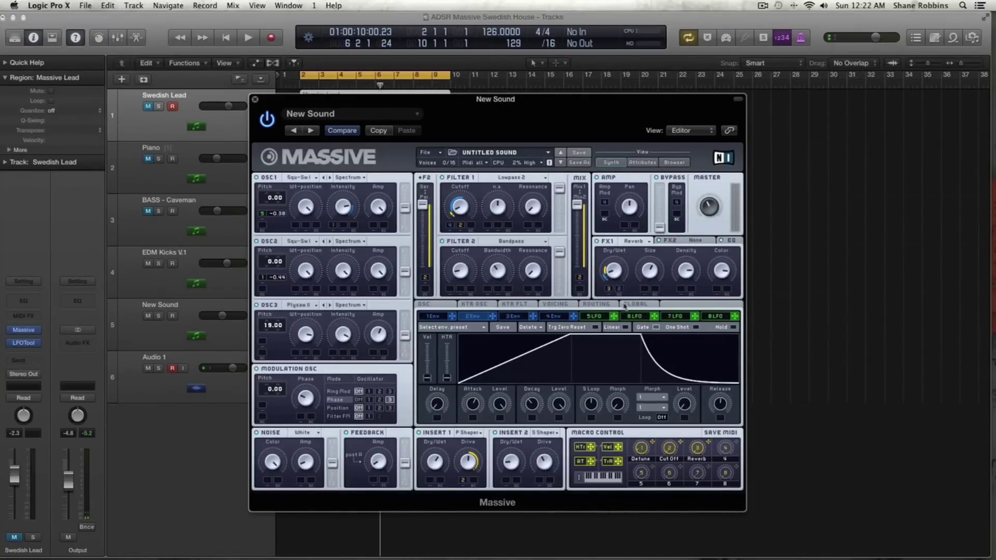
pyautogui.press('space')
pyautogui.press('space')
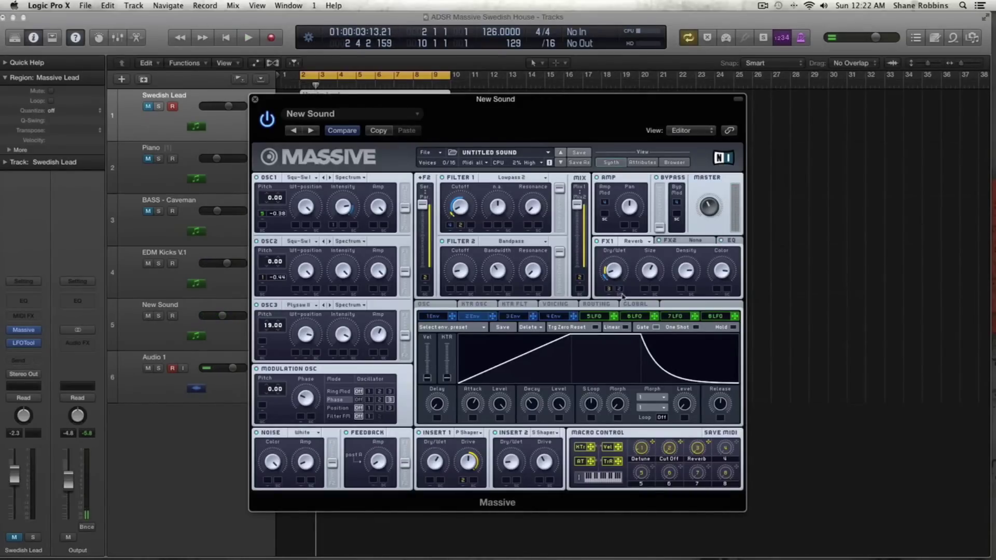
pyautogui.press('space')
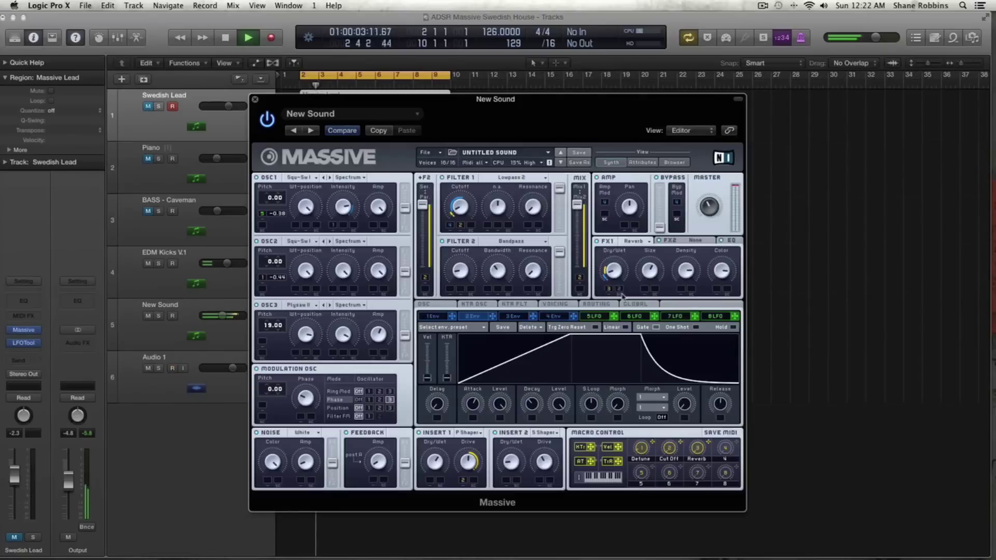
pyautogui.press('space')
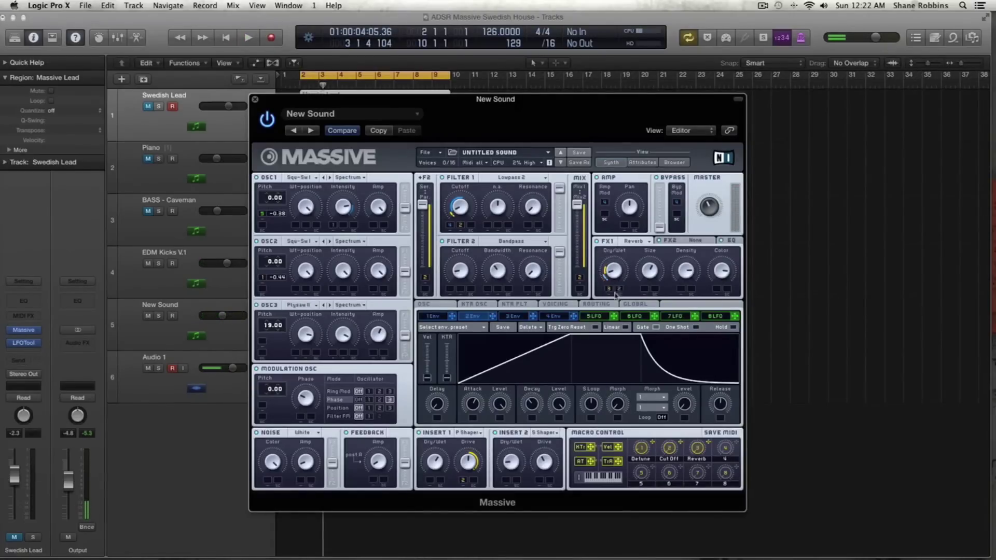
pyautogui.press('space')
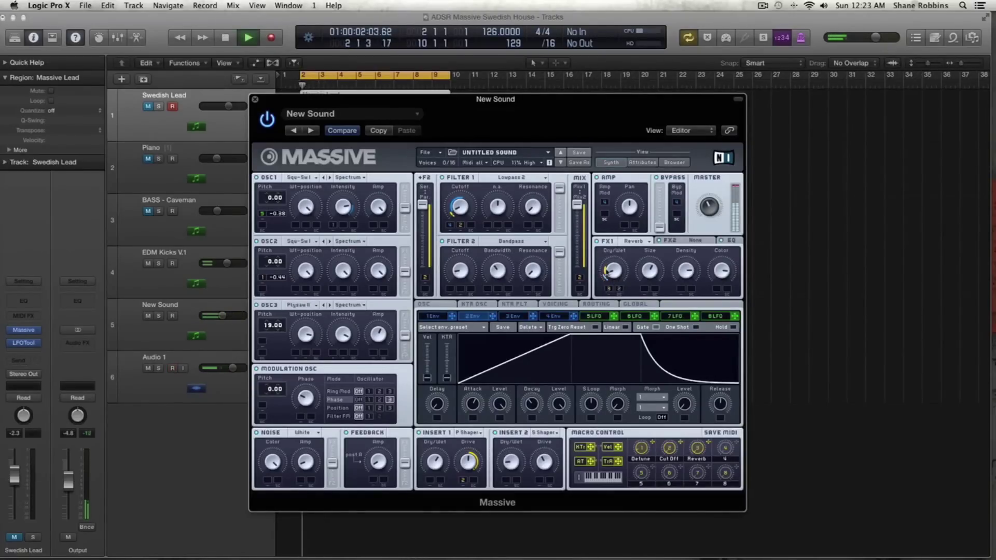
pyautogui.press('space')
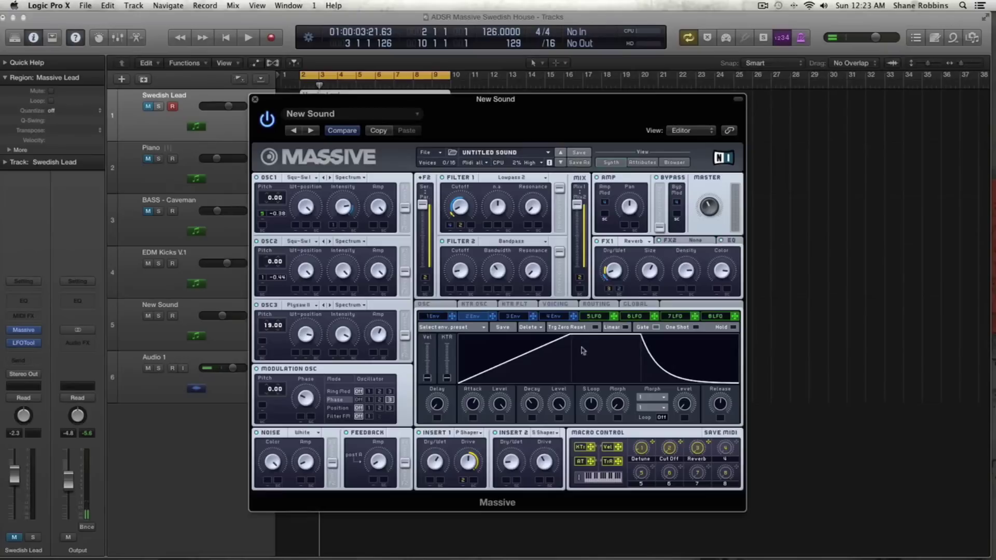
pyautogui.press('space')
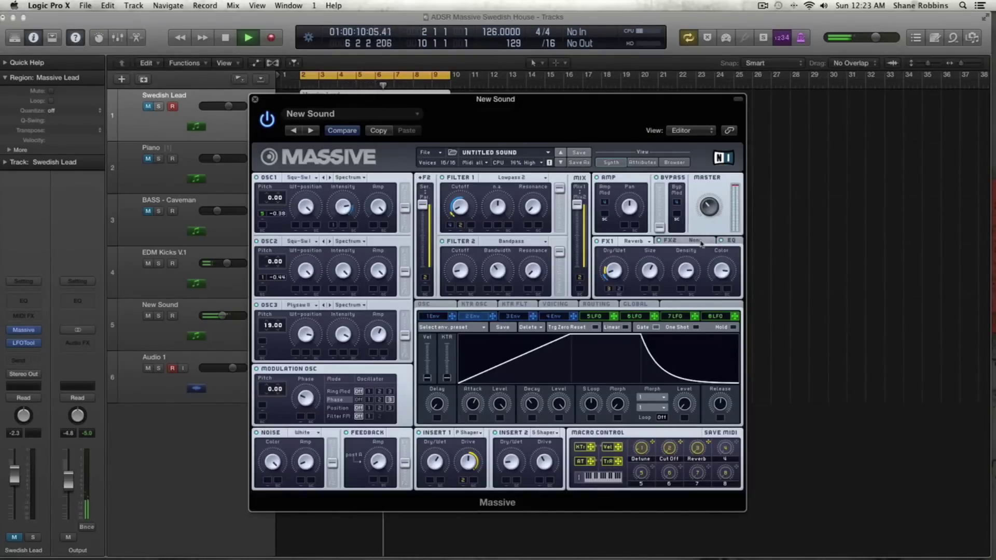
pyautogui.press('space')
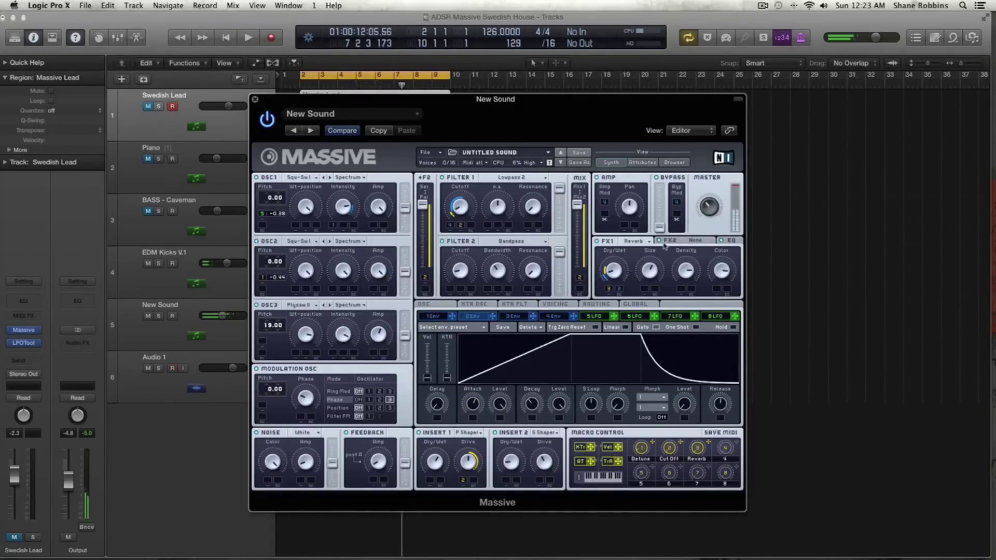
# Load Delay Synced in FX2, lower its Dry/Wet and Damp, and audition the delay
pyautogui.click(698, 242)
pyautogui.click(698, 242)
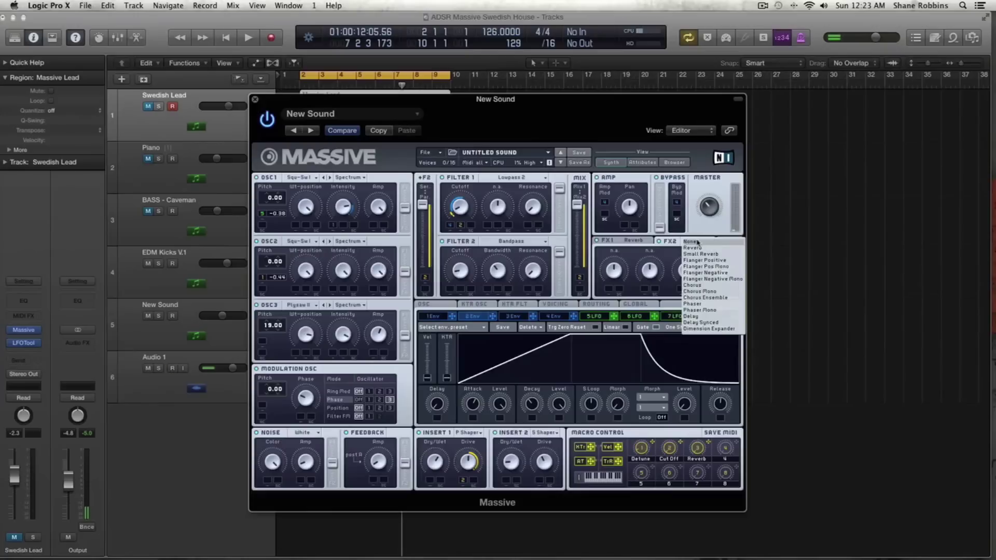
pyautogui.click(695, 279)
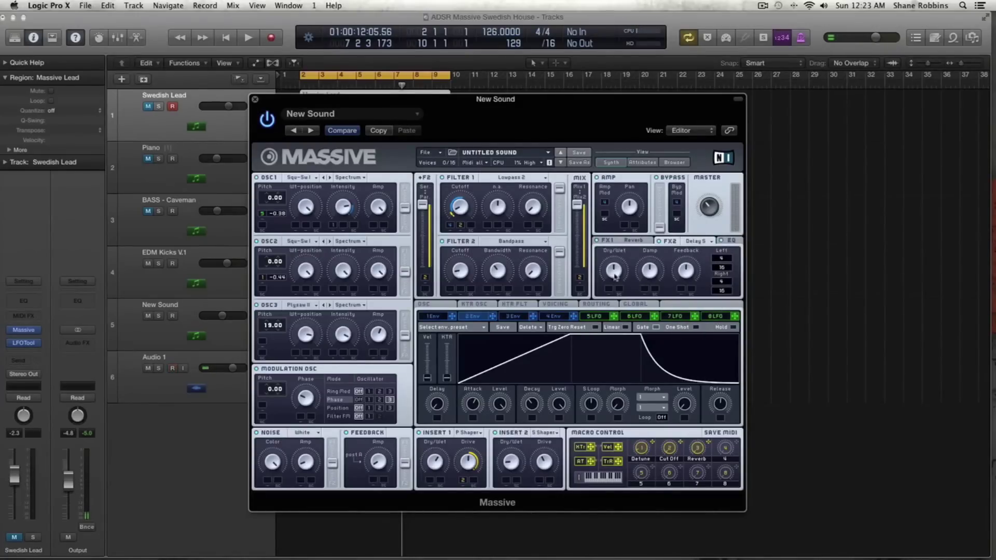
pyautogui.press('space')
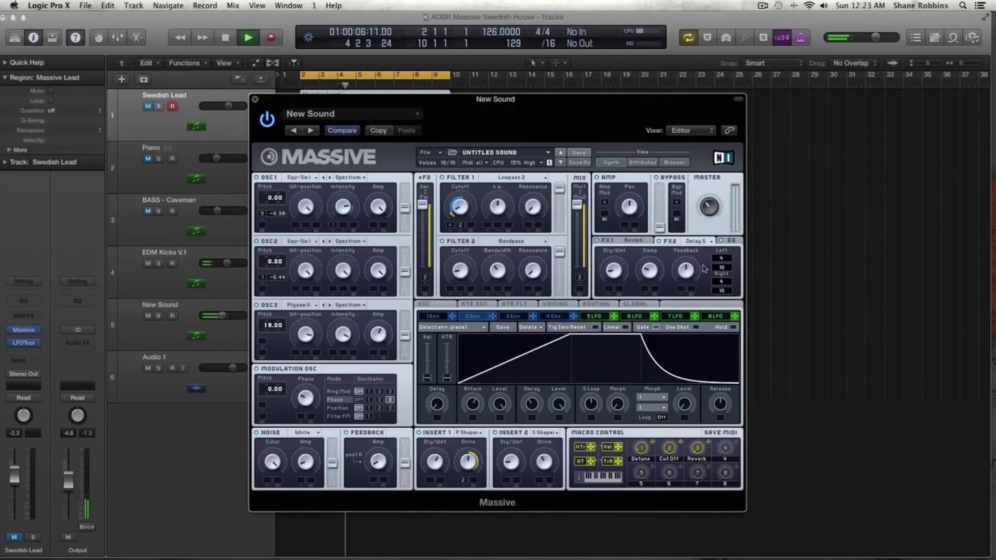
# Enable modulation of the EQ's High Shelf by 4 Env and adjust its range while auditioning
pyautogui.click(732, 243)
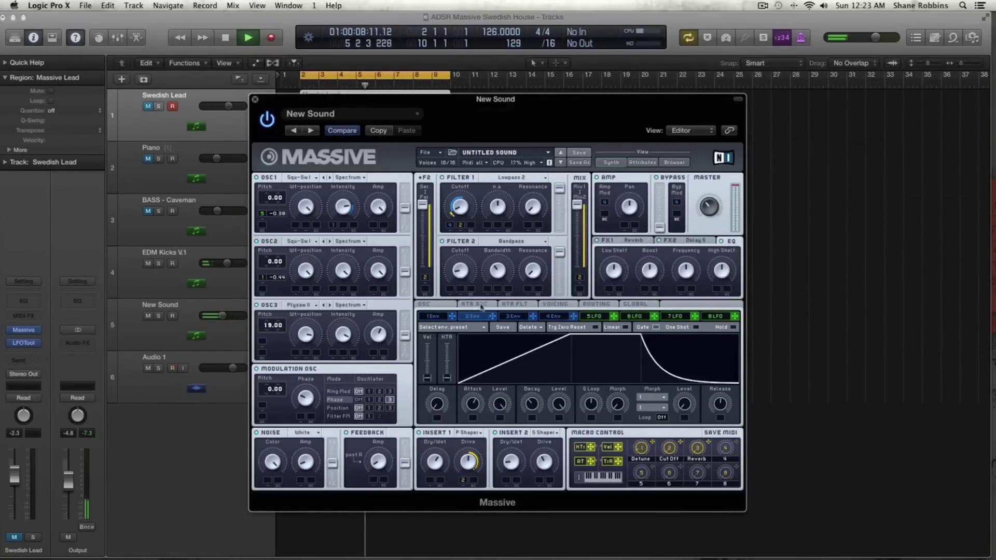
pyautogui.press('space')
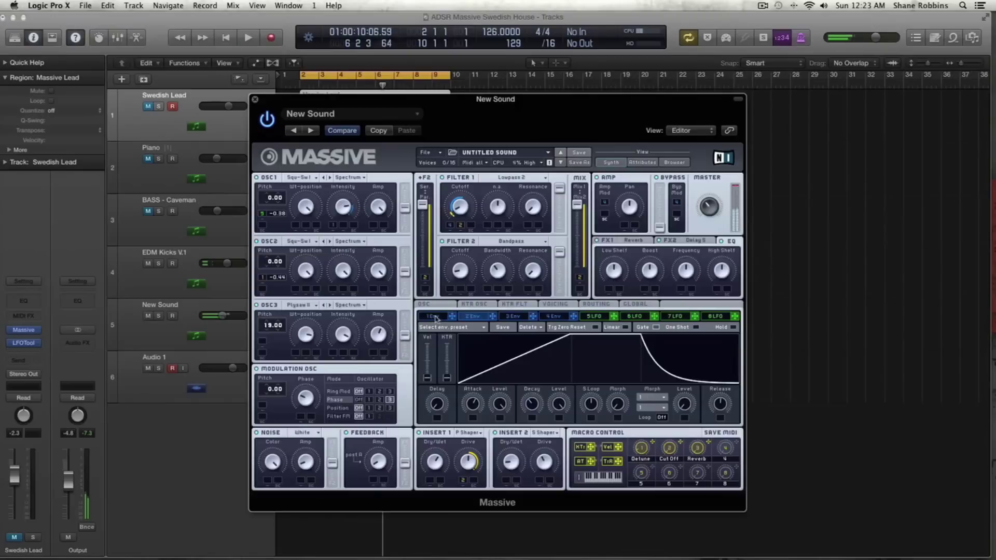
pyautogui.click(558, 318)
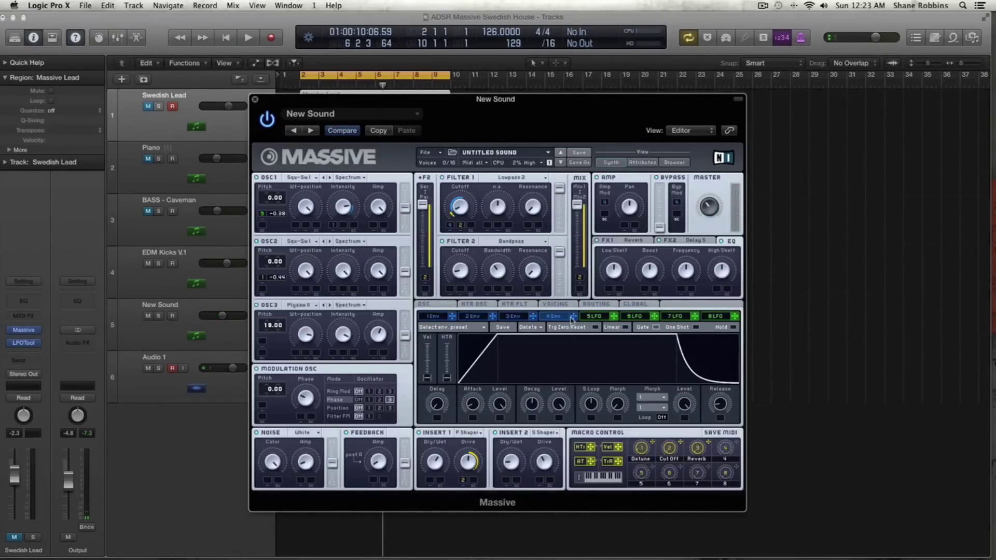
pyautogui.moveTo(572, 319); pyautogui.dragTo(719, 288)
pyautogui.press('space')
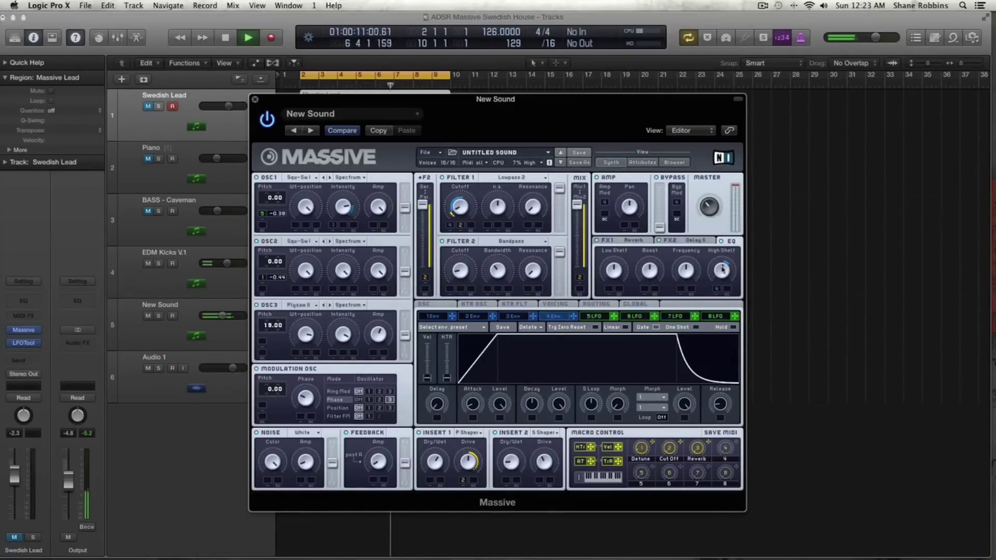
pyautogui.press('space')
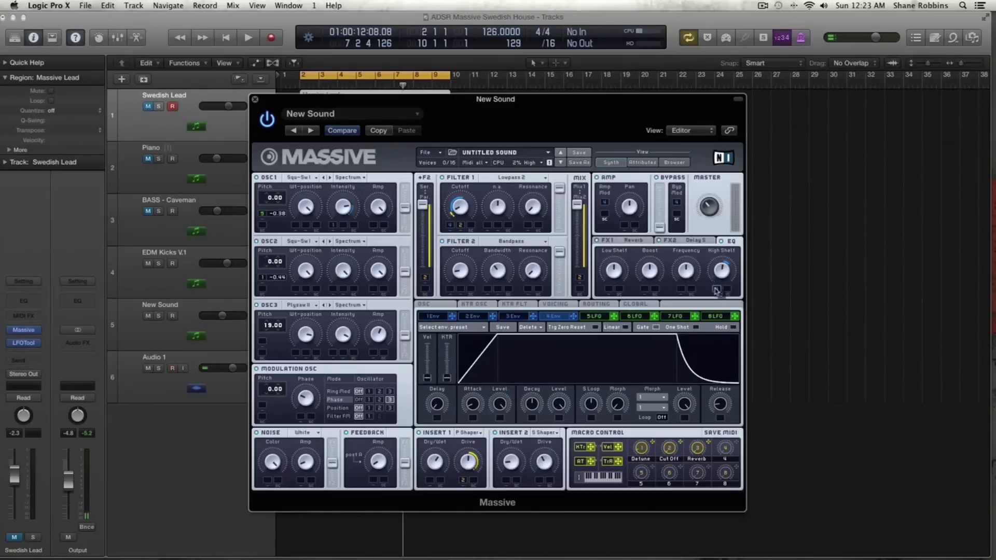
pyautogui.press('space')
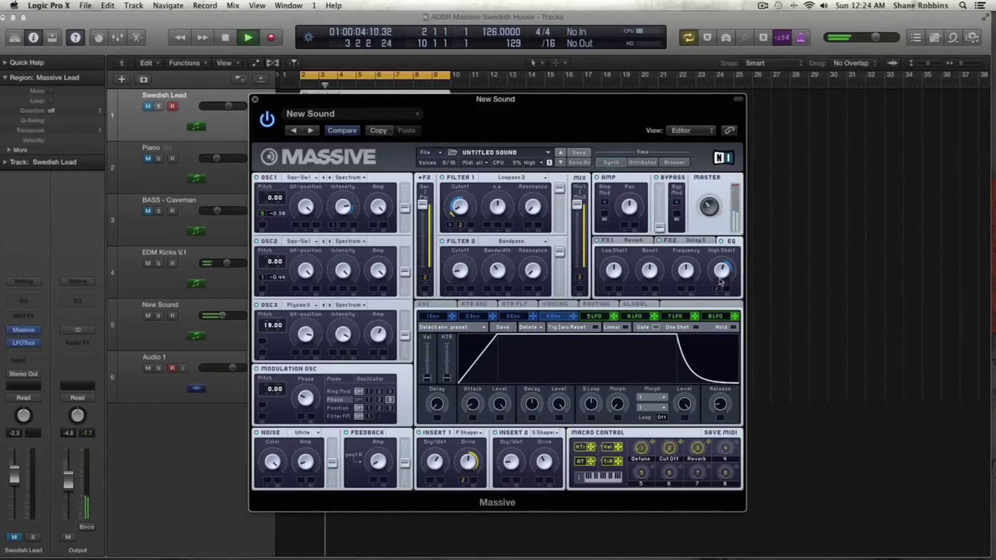
pyautogui.press('space')
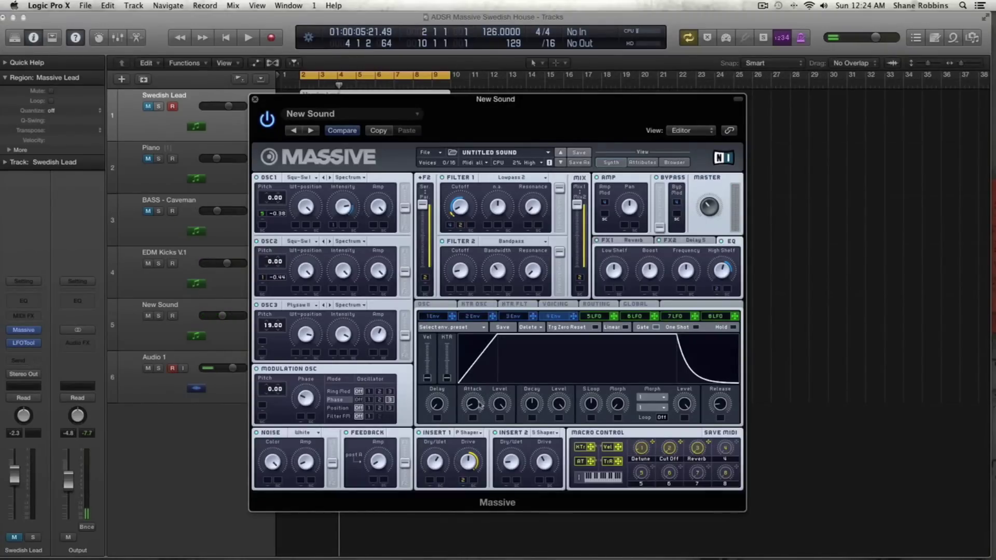
# Shape 4 Env with a shorter attack, a decay falling to a medium level and a longer release, and audition it
pyautogui.moveTo(473, 405); pyautogui.dragTo(497, 415)
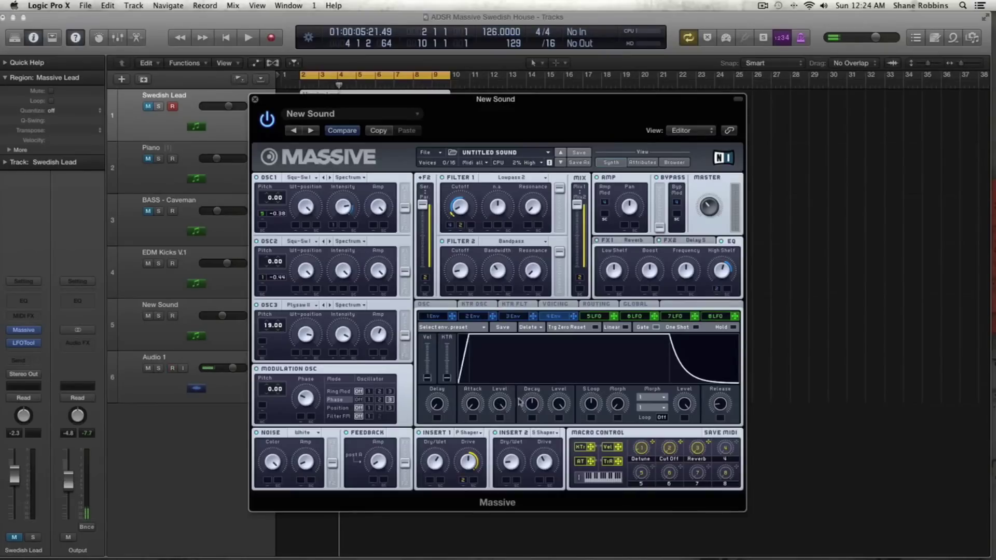
pyautogui.moveTo(531, 405); pyautogui.dragTo(556, 449)
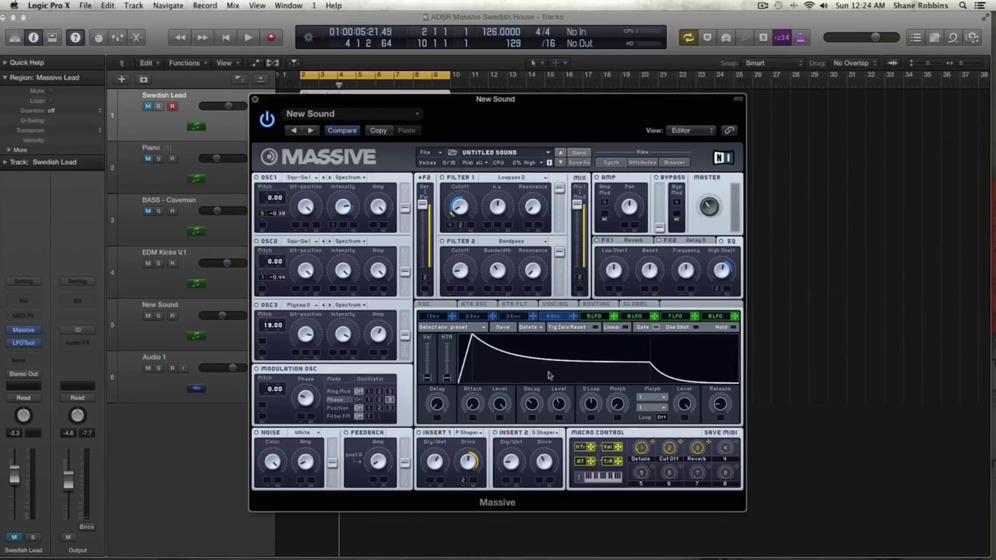
pyautogui.moveTo(537, 406)
pyautogui.mouseDown()
pyautogui.moveTo(539, 423)
pyautogui.moveTo(538, 399)
pyautogui.mouseUp()
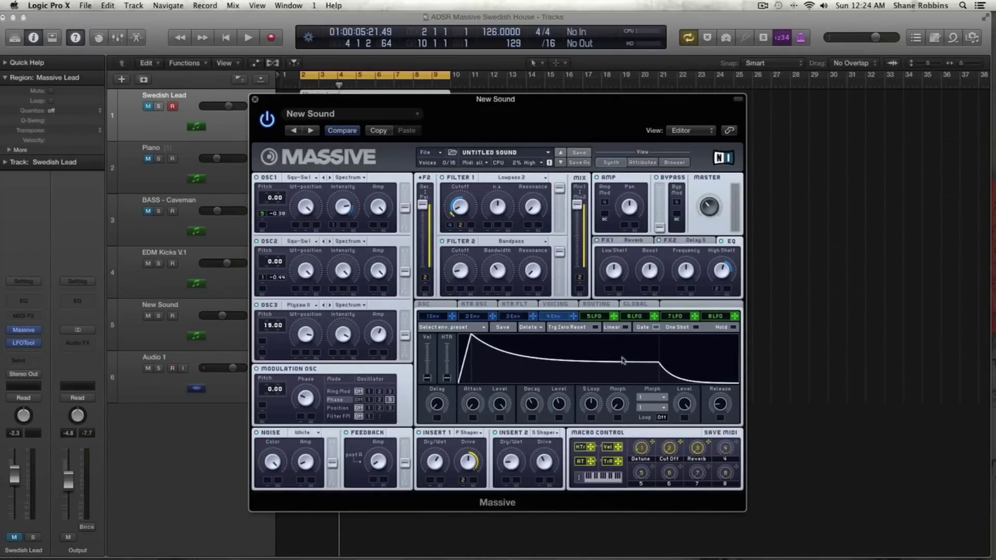
pyautogui.moveTo(720, 402); pyautogui.dragTo(717, 369)
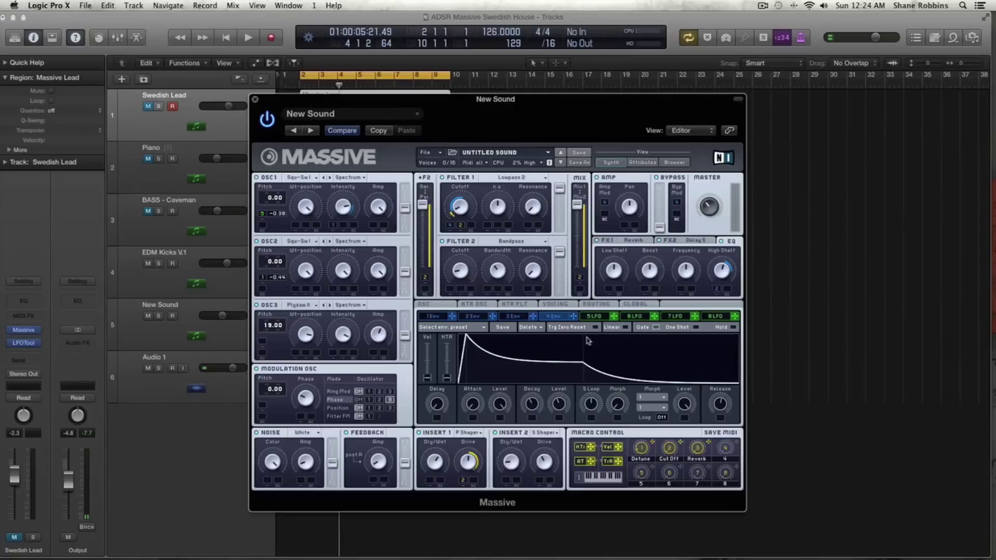
pyautogui.press('space')
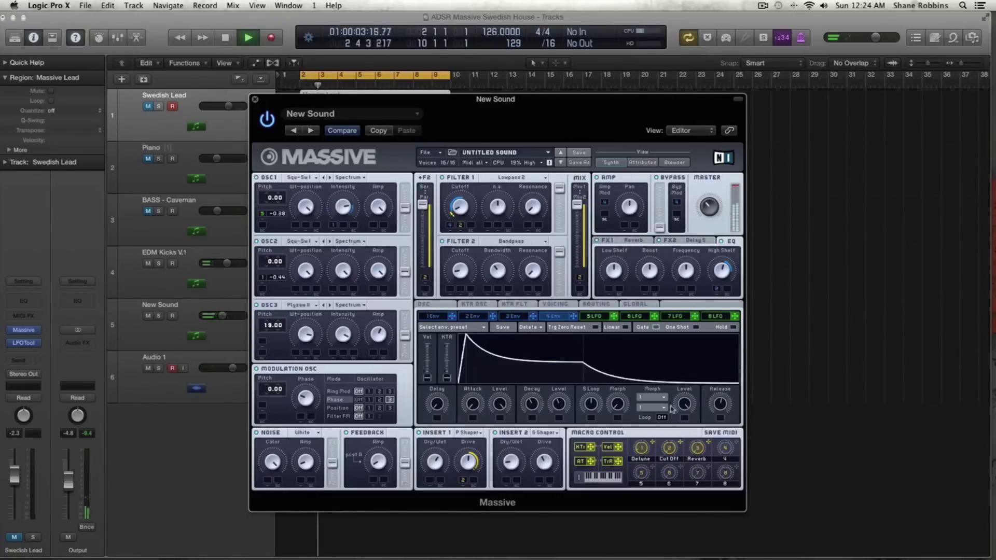
# Select the New Sound track and raise its volume slightly to -2.2 dB
pyautogui.click(167, 327)
pyautogui.moveTo(225, 316); pyautogui.dragTo(229, 315)
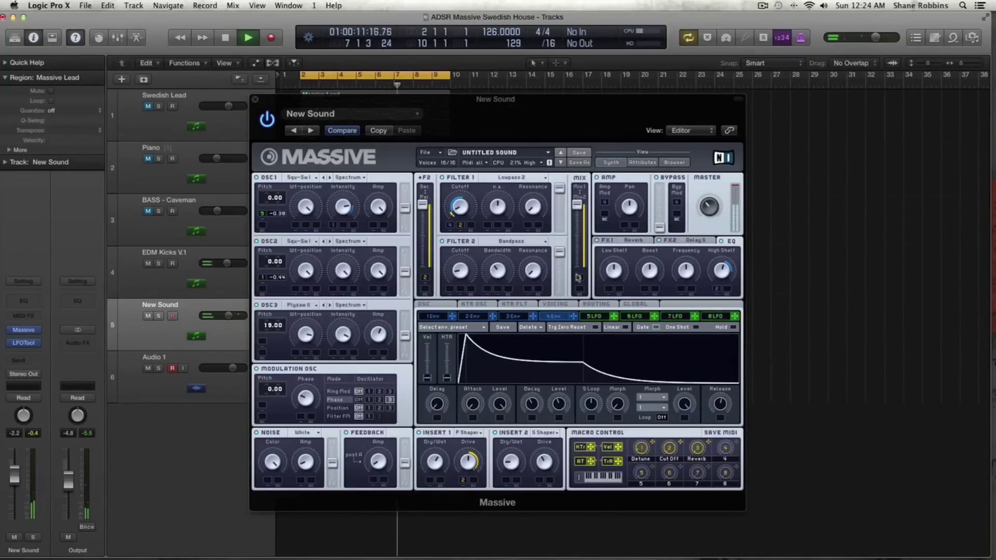
# Adjust Insert 2's Drive and widen the Cut Off macro's modulation of Filter 1's Cutoff while listening
pyautogui.click(674, 449)
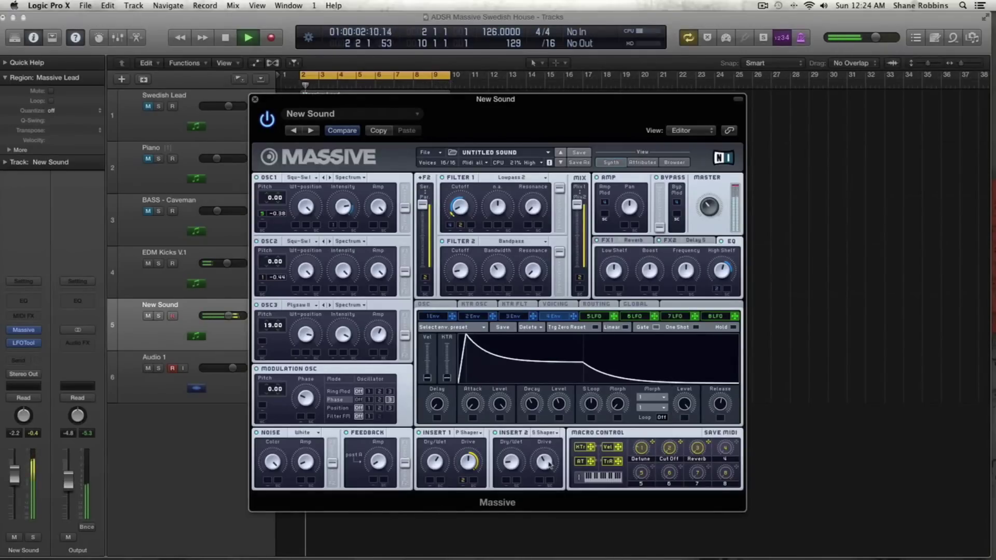
pyautogui.moveTo(550, 465); pyautogui.dragTo(548, 454)
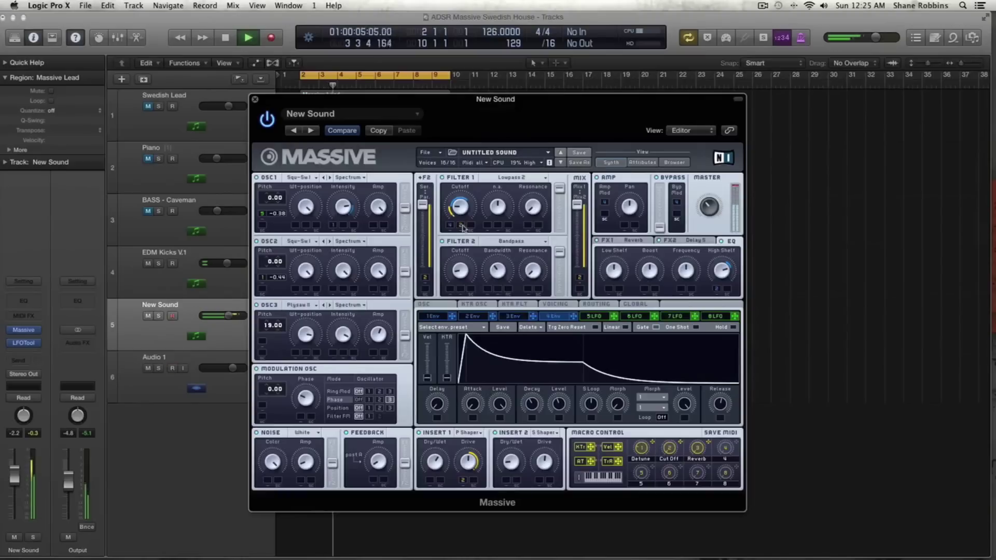
pyautogui.press('space')
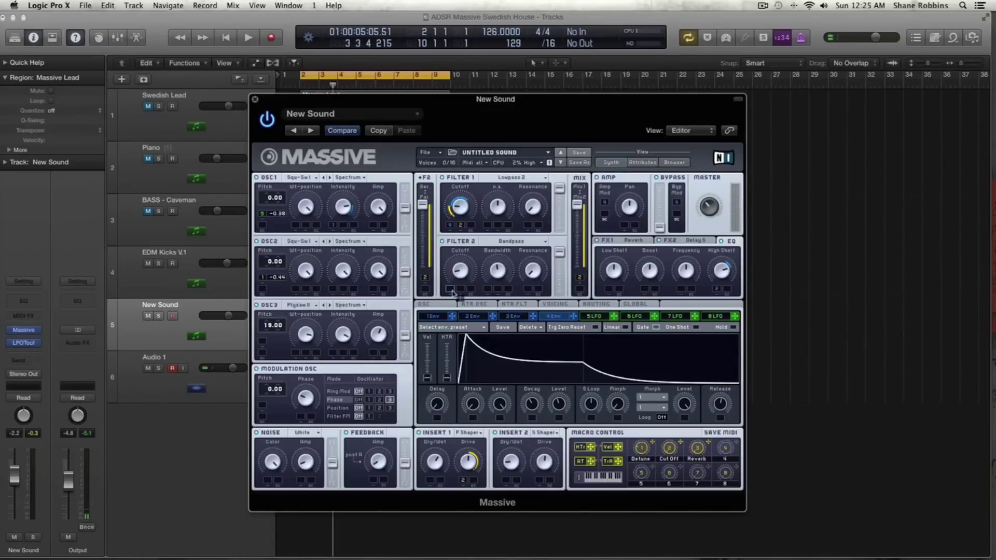
# Assign 1 Env to modulate Filter 2's Cutoff, audition the lead with the kicks, and close the Massive window
pyautogui.click(442, 316)
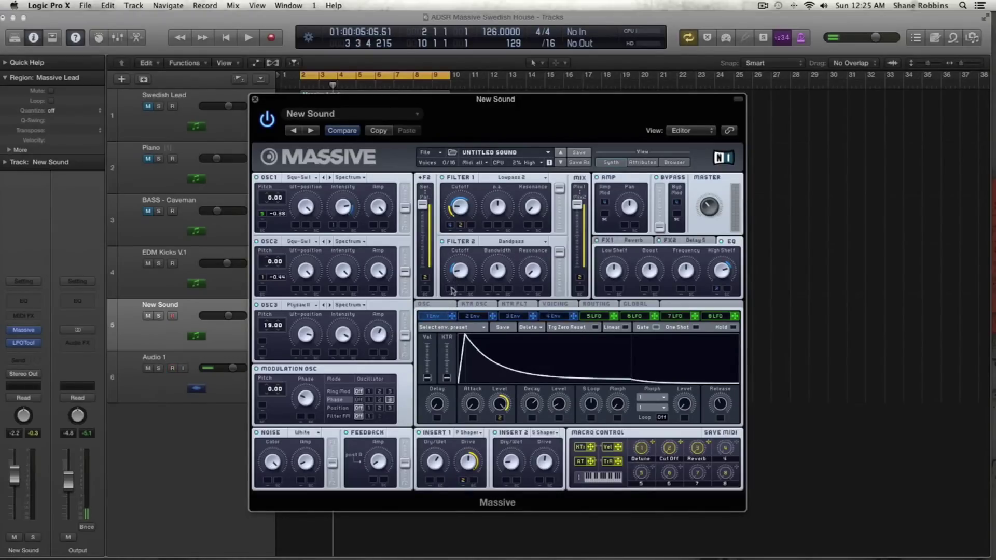
pyautogui.press('space')
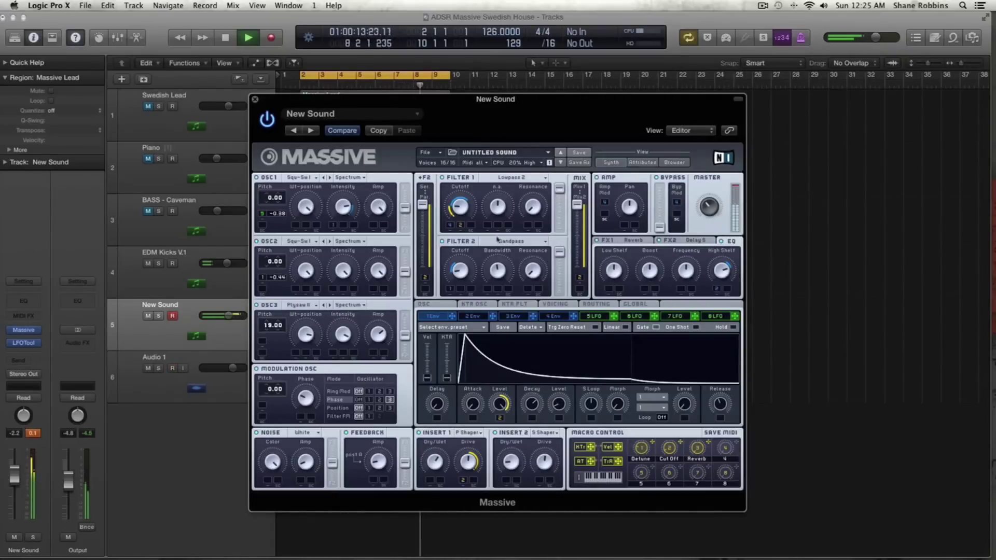
pyautogui.press('space')
pyautogui.click(255, 100)
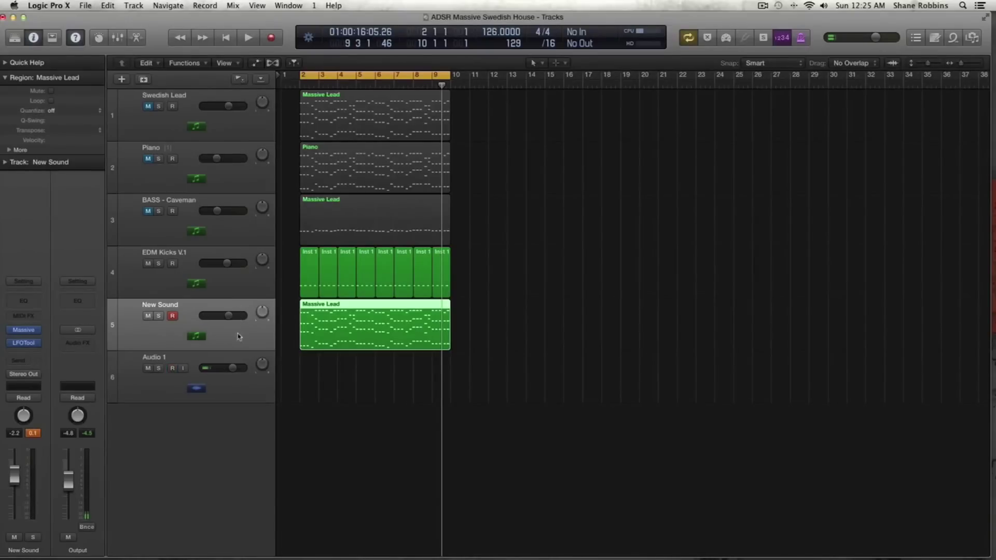
pyautogui.press('super+Up')
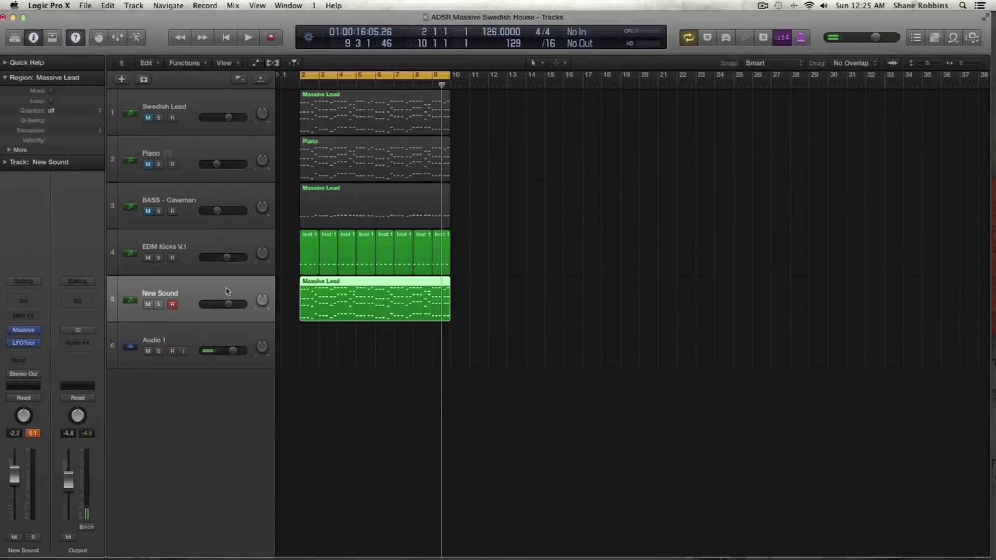
pyautogui.press('super+Left')
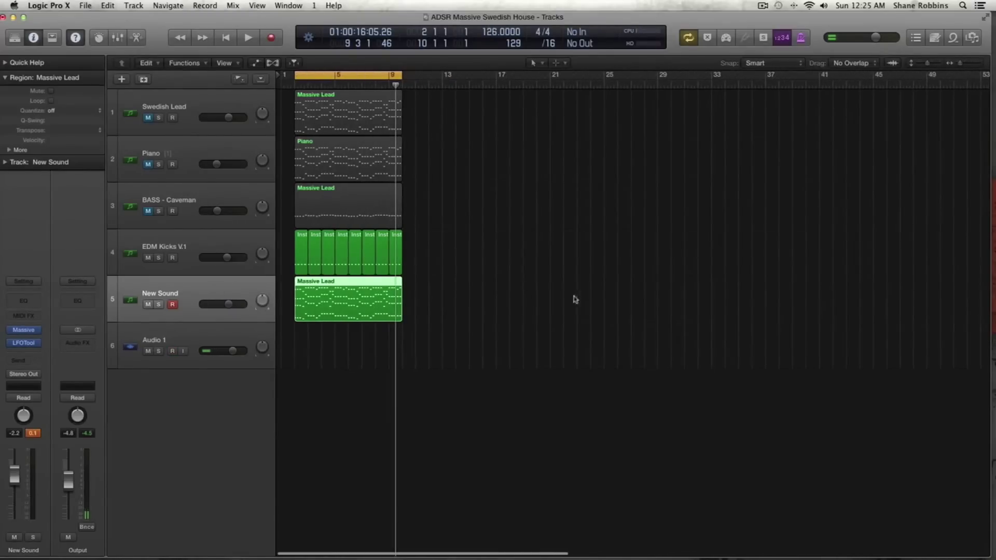
pyautogui.press('super+Right')
pyautogui.press('super+Right')
pyautogui.press('super+Right')
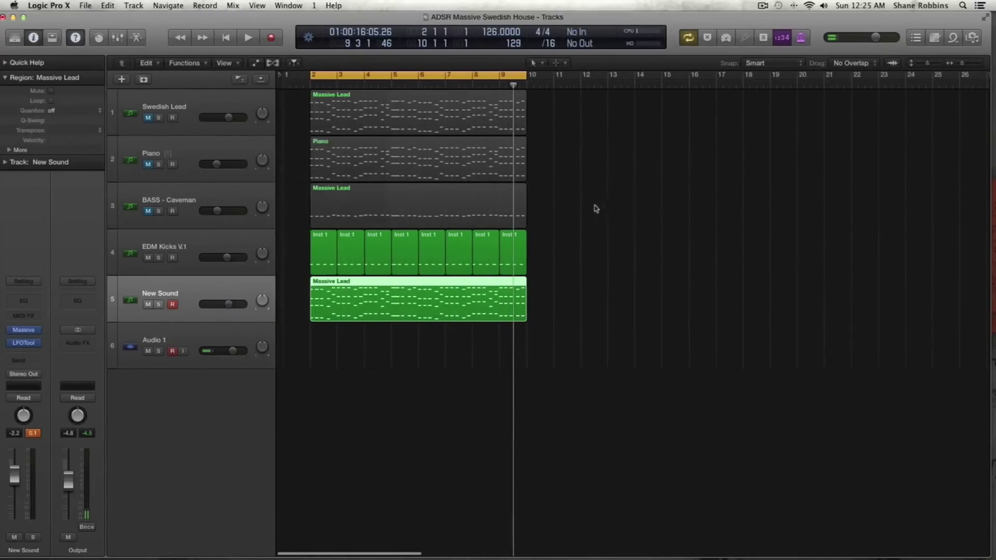